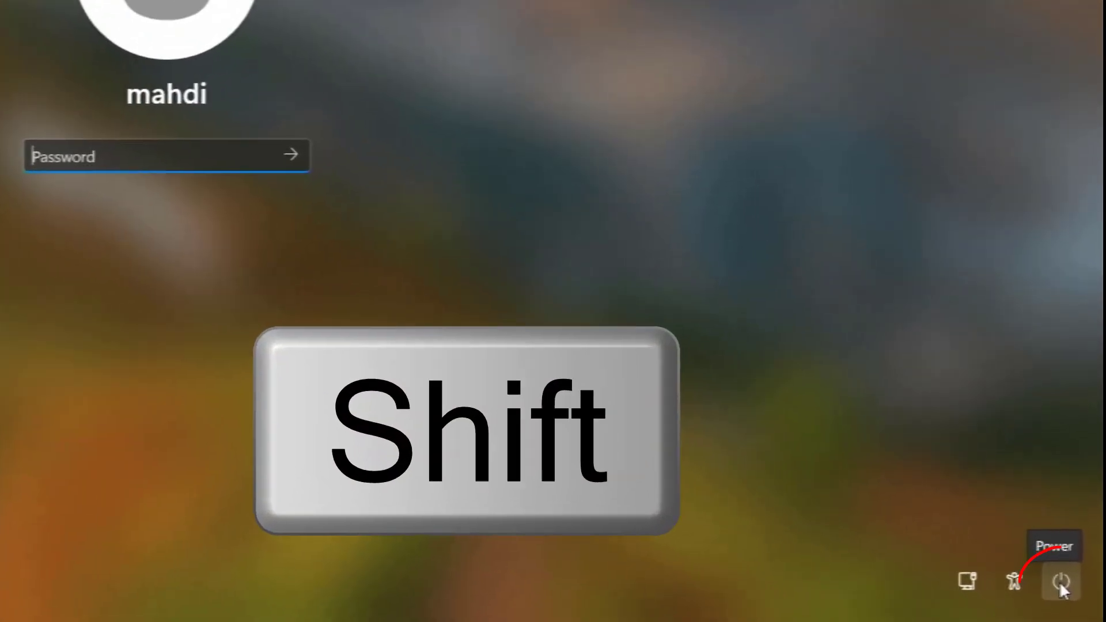
Step: Shift-restart from the sign-in screen's Power menu, confirming Restart anyway to boot into recovery
{"action": "left_click", "coordinate": [1057, 600]}
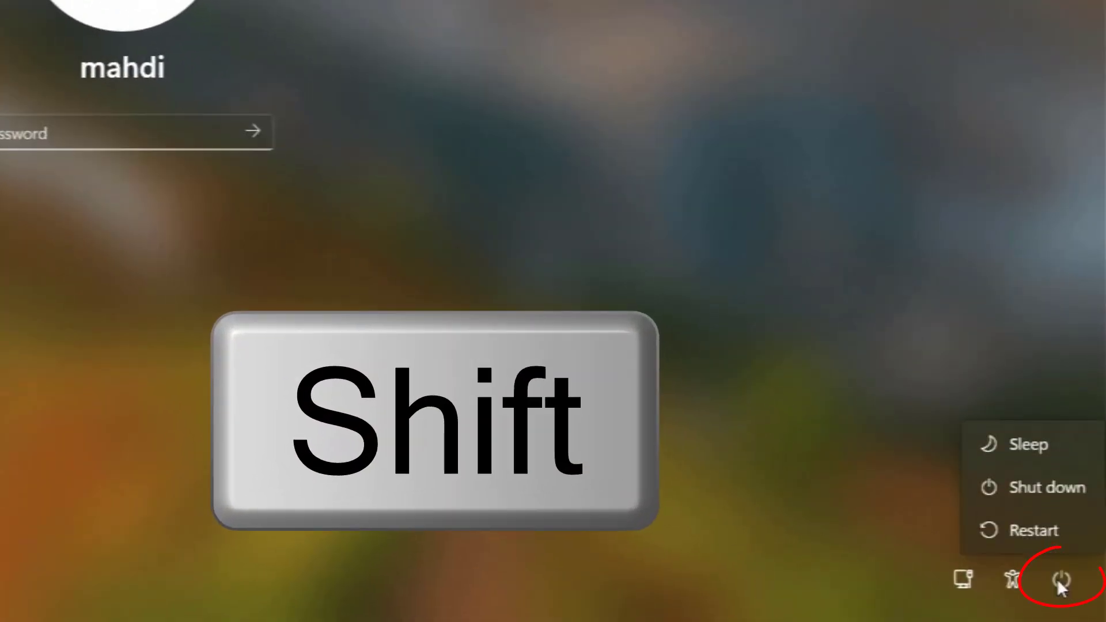
{"action": "left_click", "coordinate": [1048, 531], "text": "shift"}
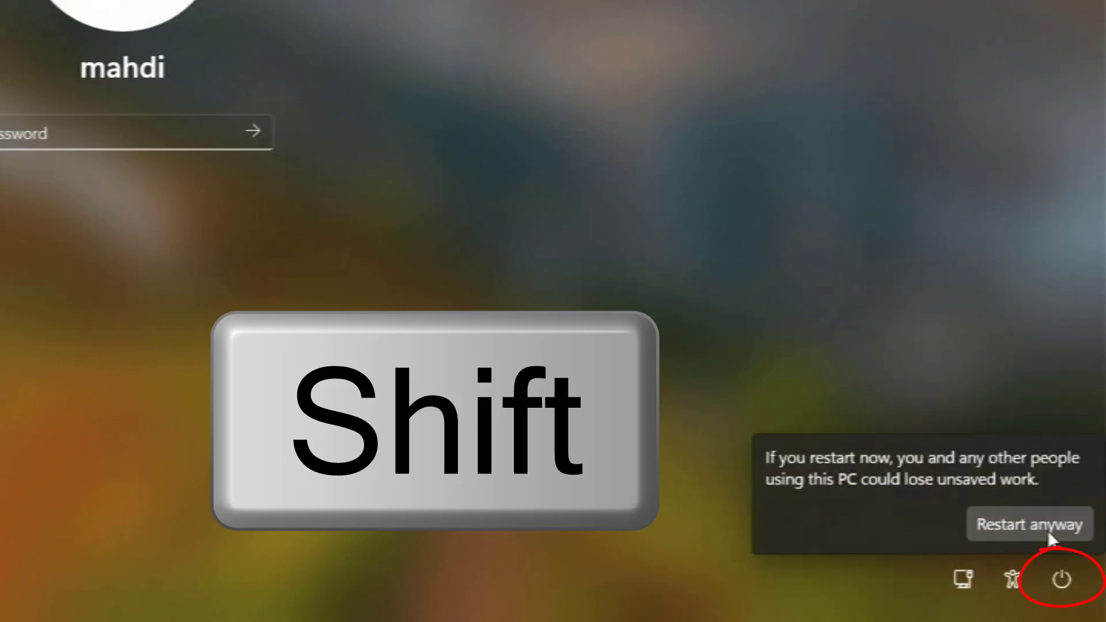
{"action": "left_click", "coordinate": [1049, 531], "text": "shift"}
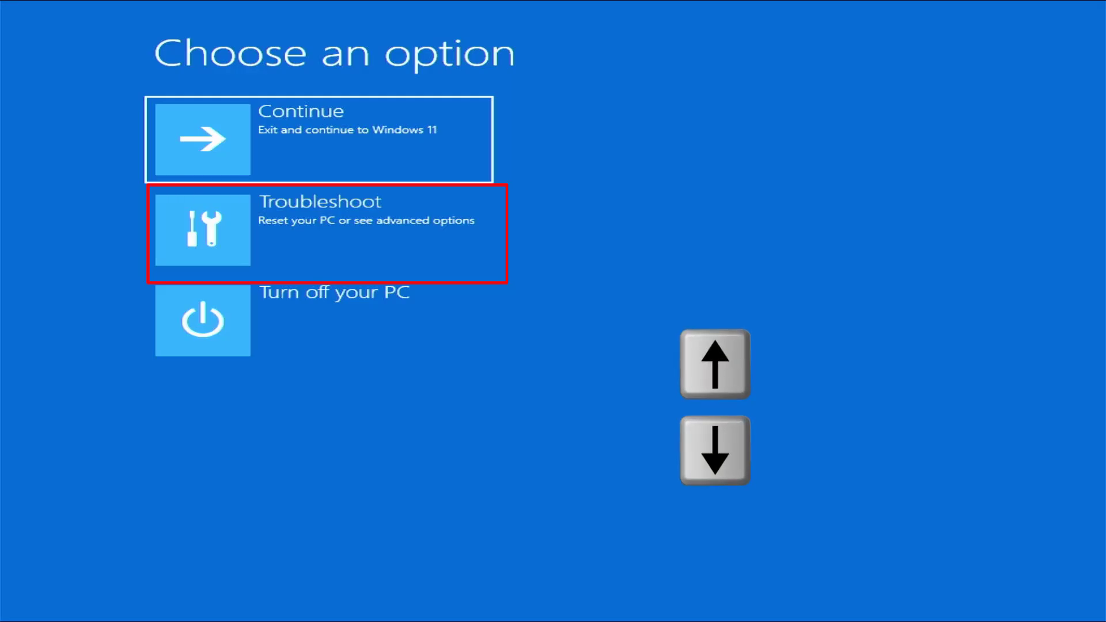
Step: Go through Troubleshoot and Advanced options to launch Command Prompt at X:\Windows\System32
{"action": "key", "text": "Down"}
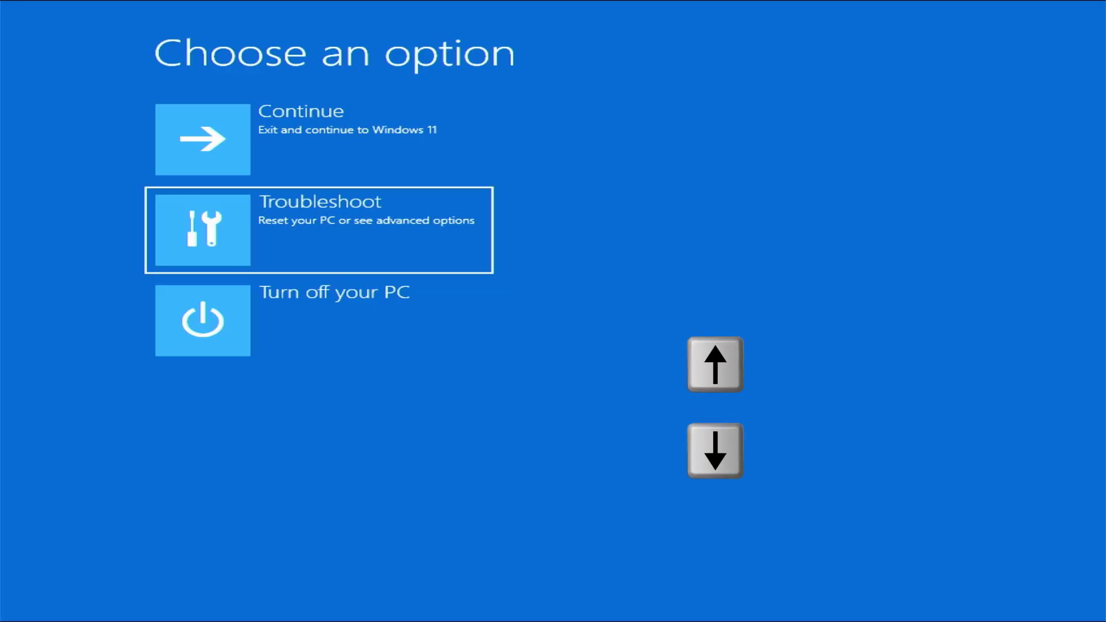
{"action": "key", "text": "Return"}
{"action": "key", "text": "Down"}
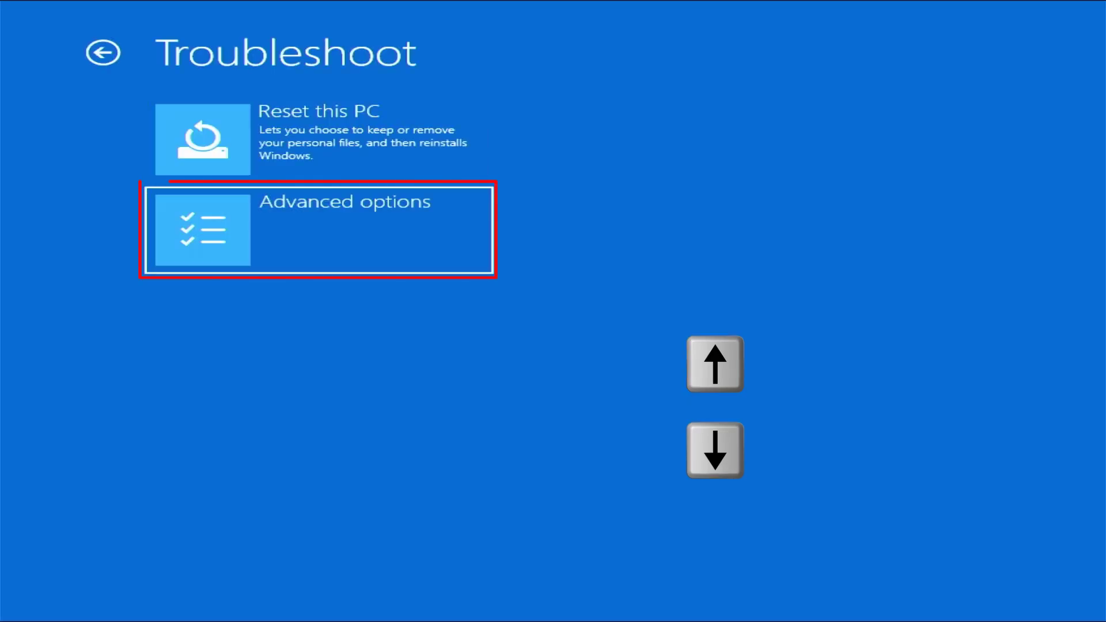
{"action": "key", "text": "Return"}
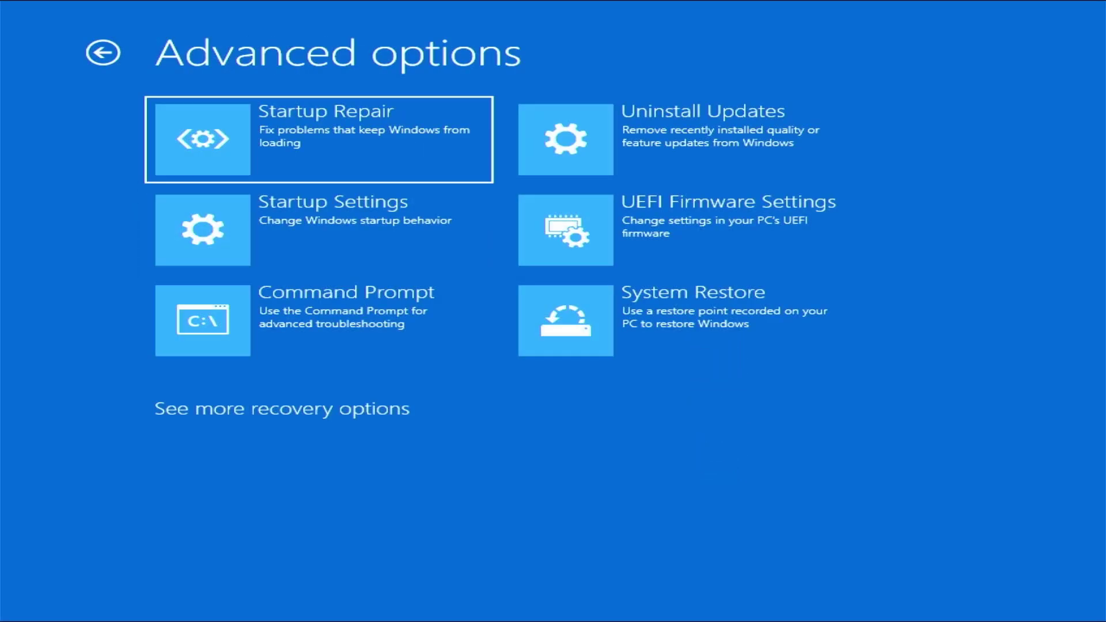
{"action": "key", "text": "Down"}
{"action": "key", "text": "Down"}
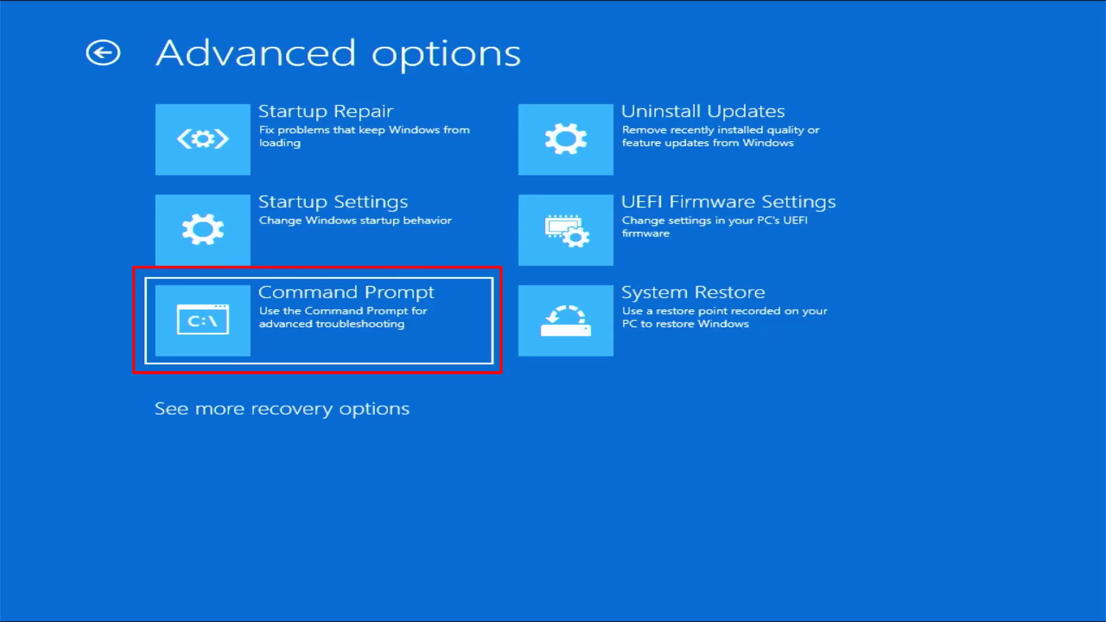
{"action": "key", "text": "Return"}
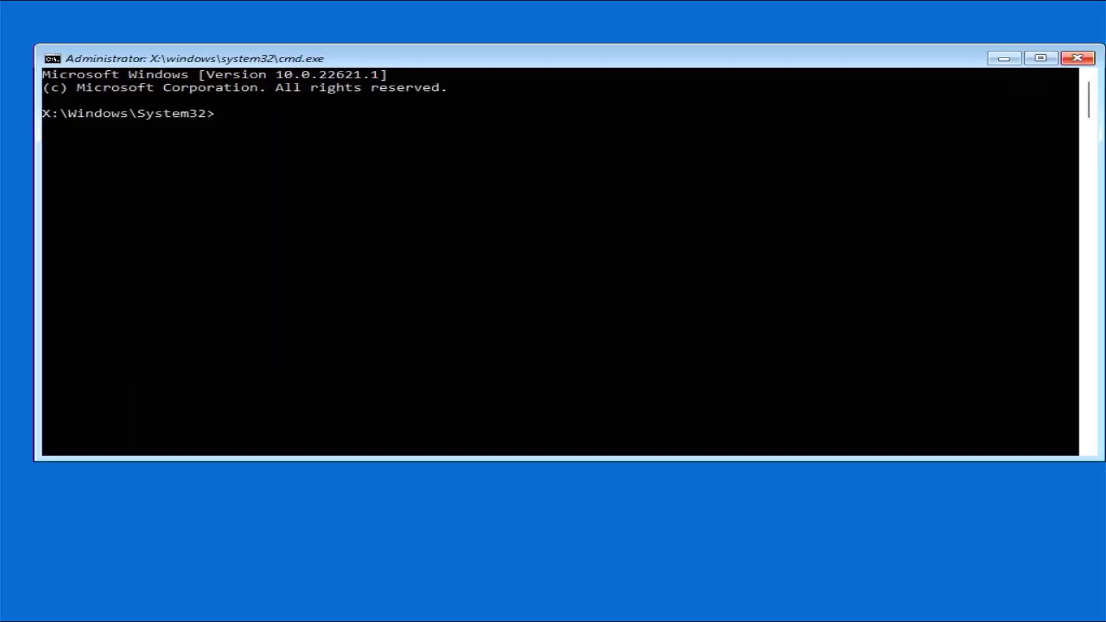
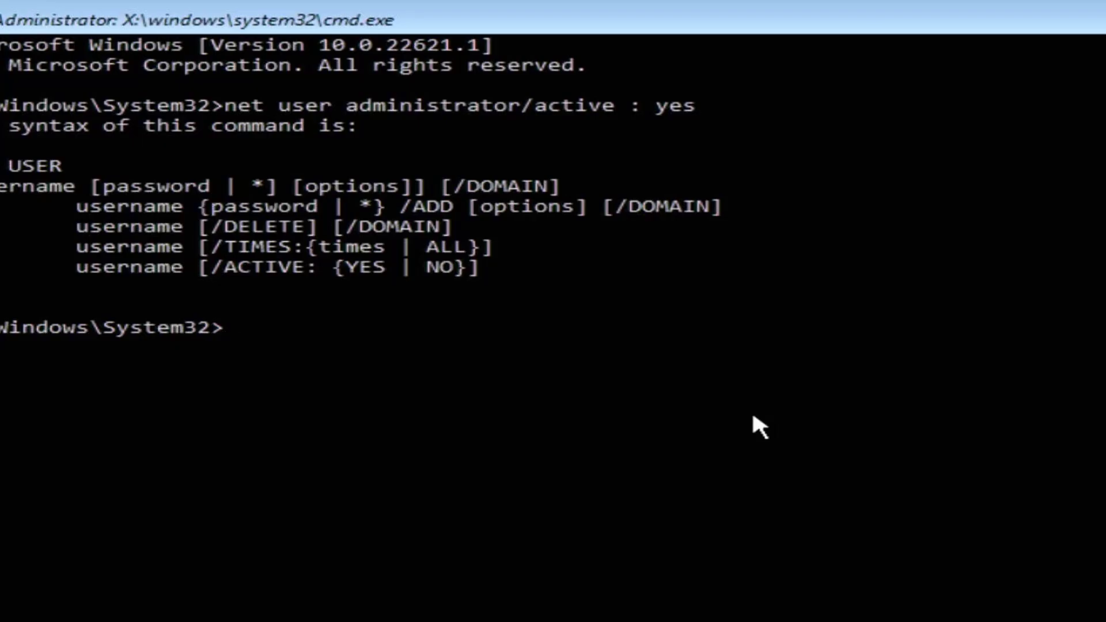
Step: Start entering the regedit command at the X:\Windows\System32 prompt
{"action": "type", "text": "regedit"}
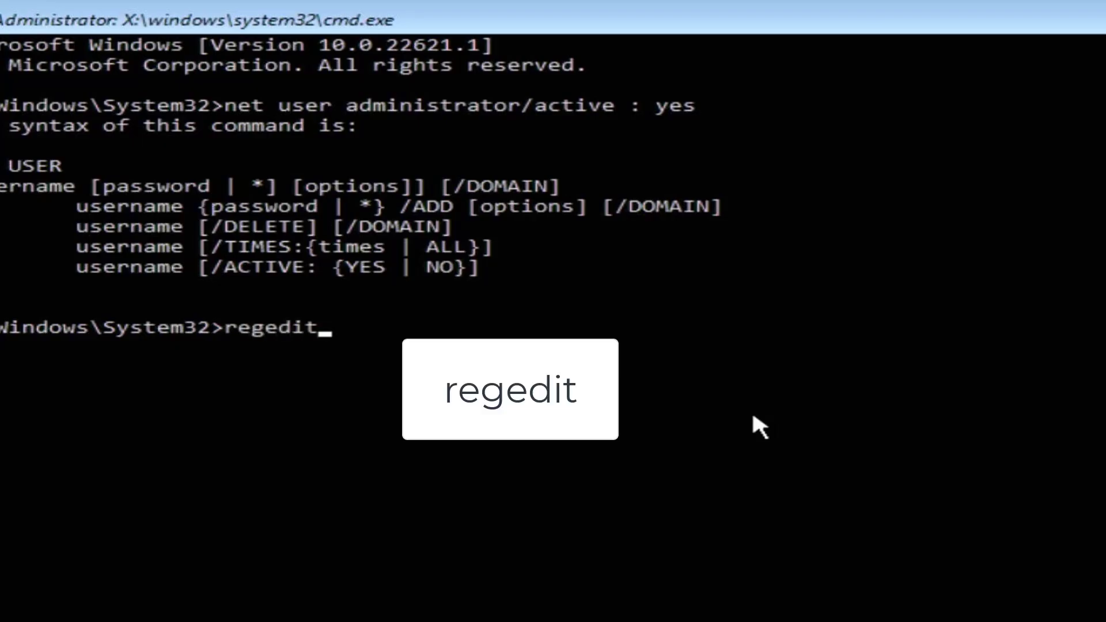
Step: Run regedit from the Command Prompt to launch the Registry Editor
{"action": "key", "text": "Return"}
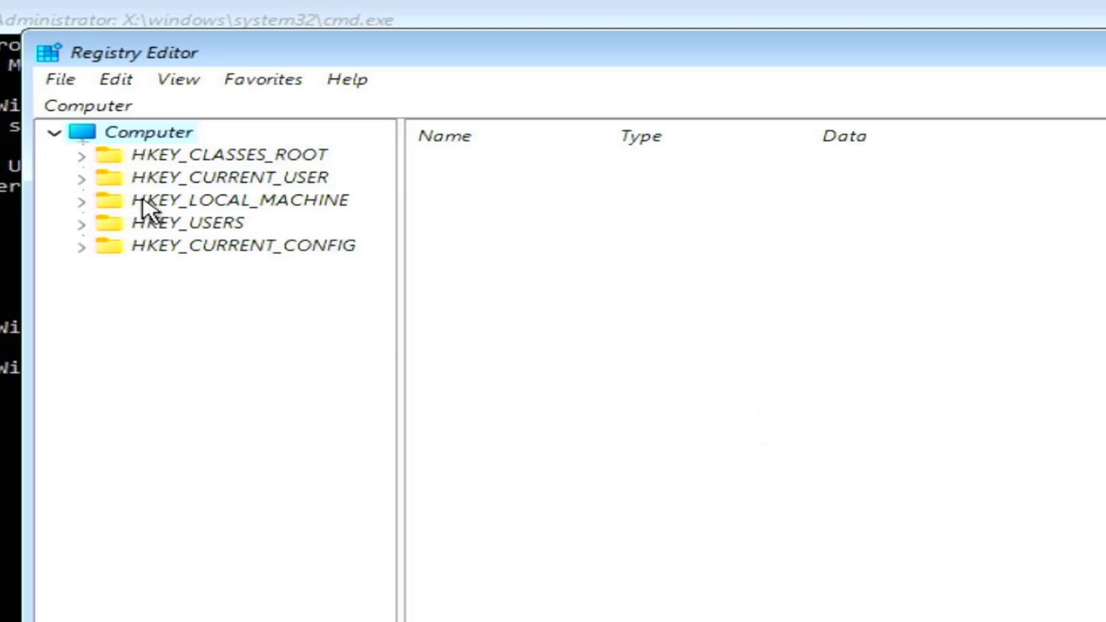
Step: Expand and select HKEY_LOCAL_MACHINE, then bring up the File menu
{"action": "left_click", "coordinate": [83, 203]}
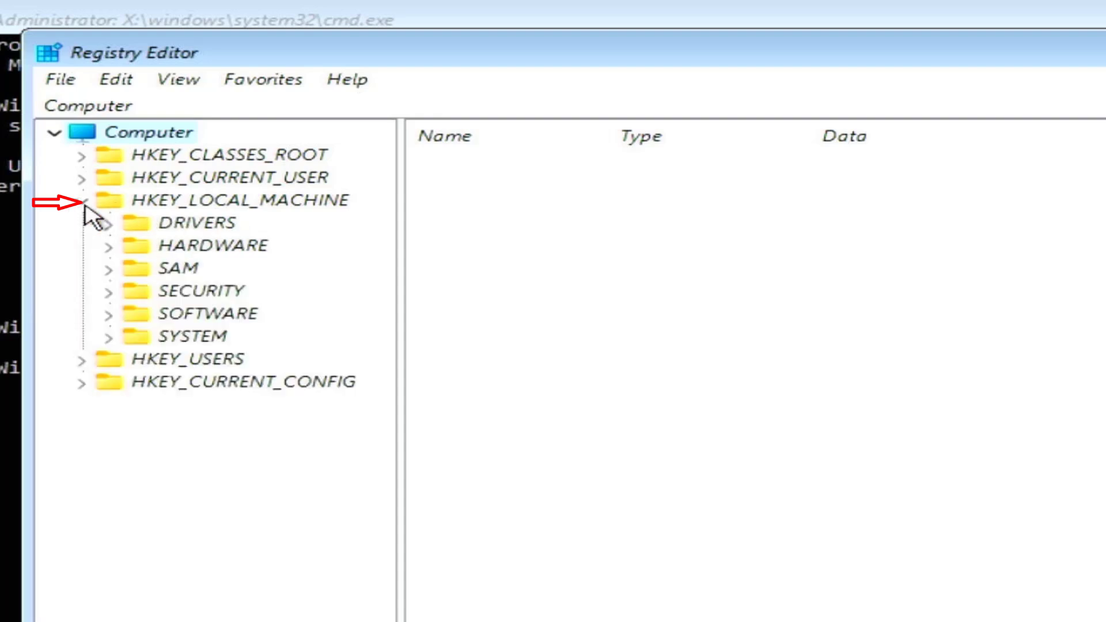
{"action": "left_click", "coordinate": [138, 203]}
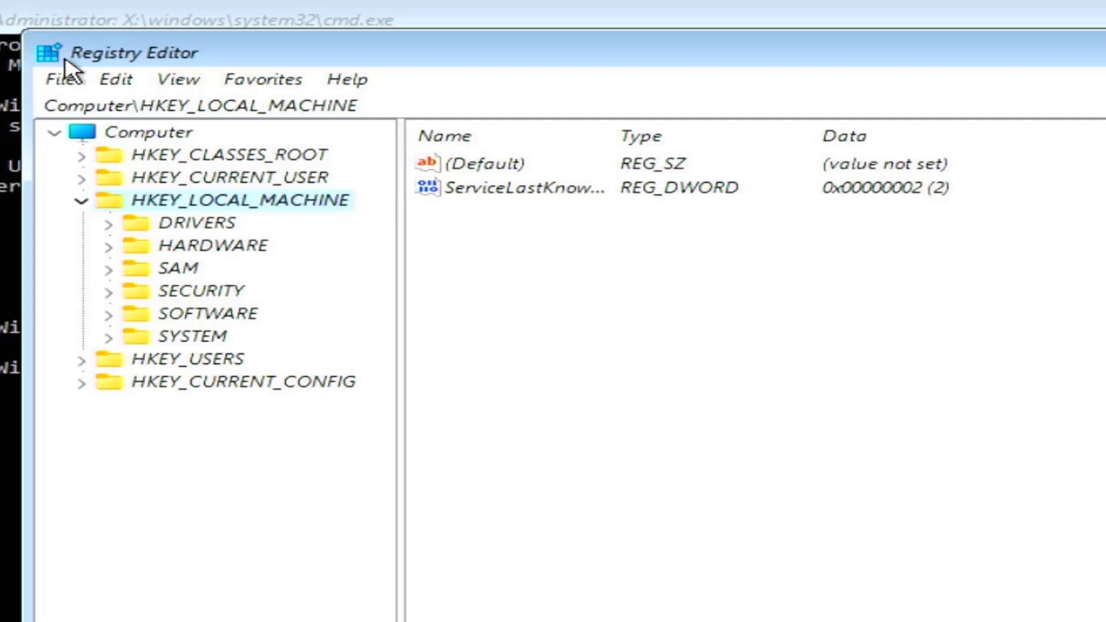
{"action": "left_click", "coordinate": [56, 80]}
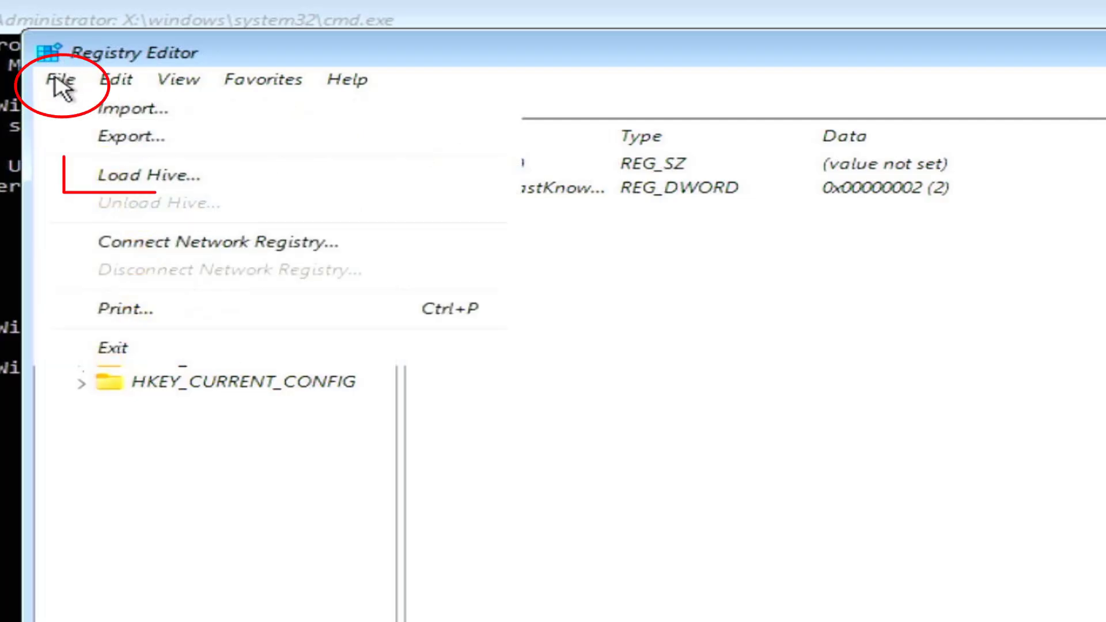
Step: Start Load Hive and browse This PC to the Windows folder on Local Disk (C:)
{"action": "left_click", "coordinate": [151, 183]}
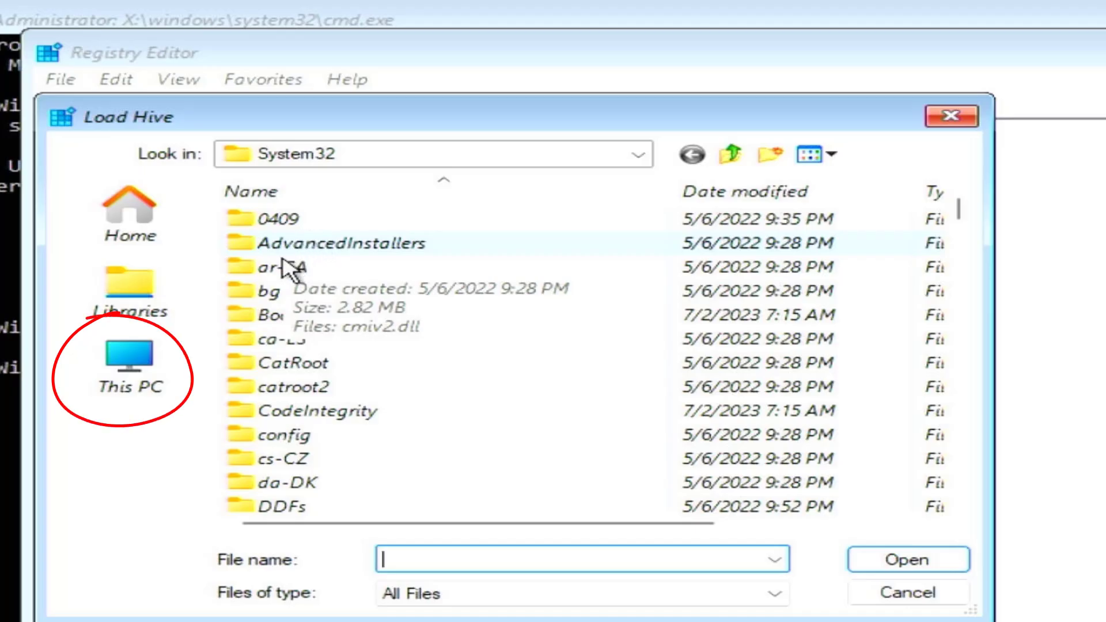
{"action": "left_click", "coordinate": [141, 387]}
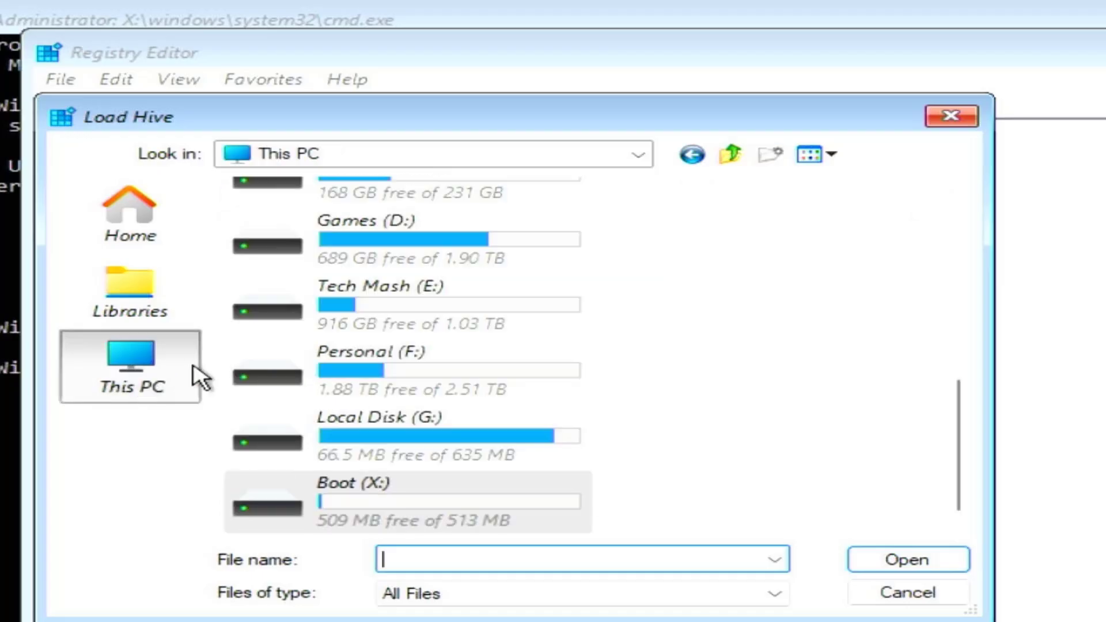
{"action": "scroll", "coordinate": [340, 314], "scroll_direction": "up", "scroll_amount": 3}
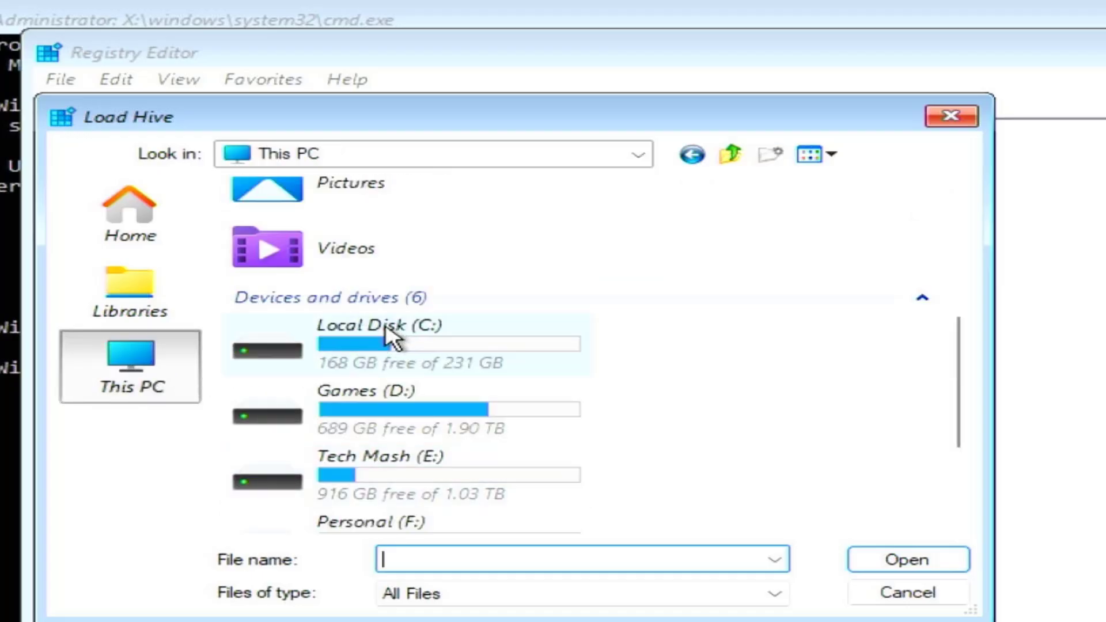
{"action": "left_click", "coordinate": [333, 360]}
{"action": "double_click", "coordinate": [333, 360]}
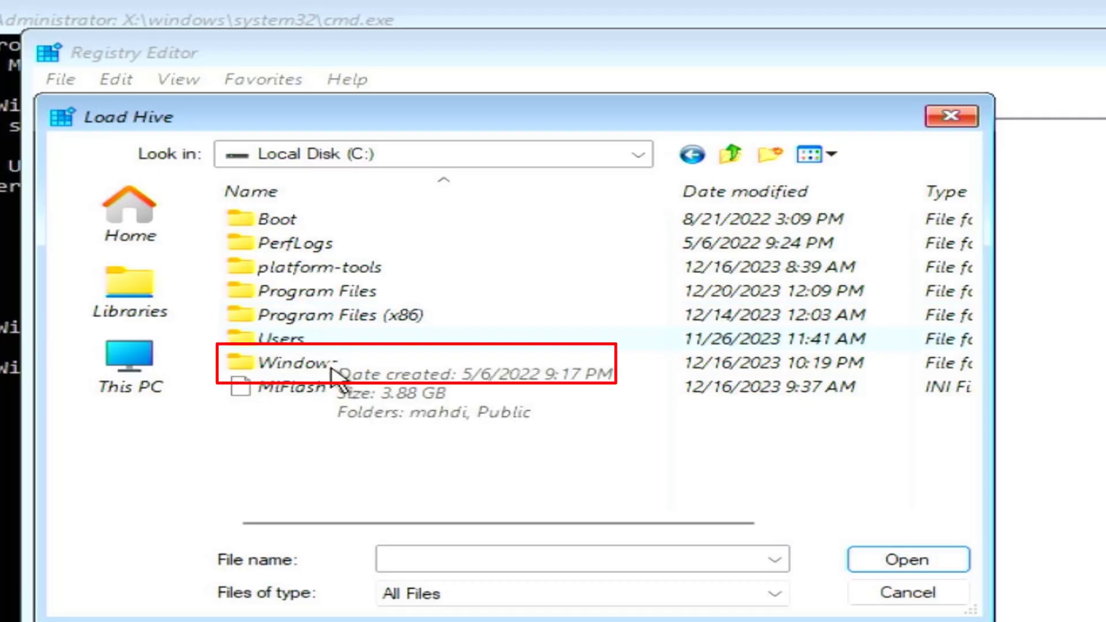
{"action": "double_click", "coordinate": [320, 366]}
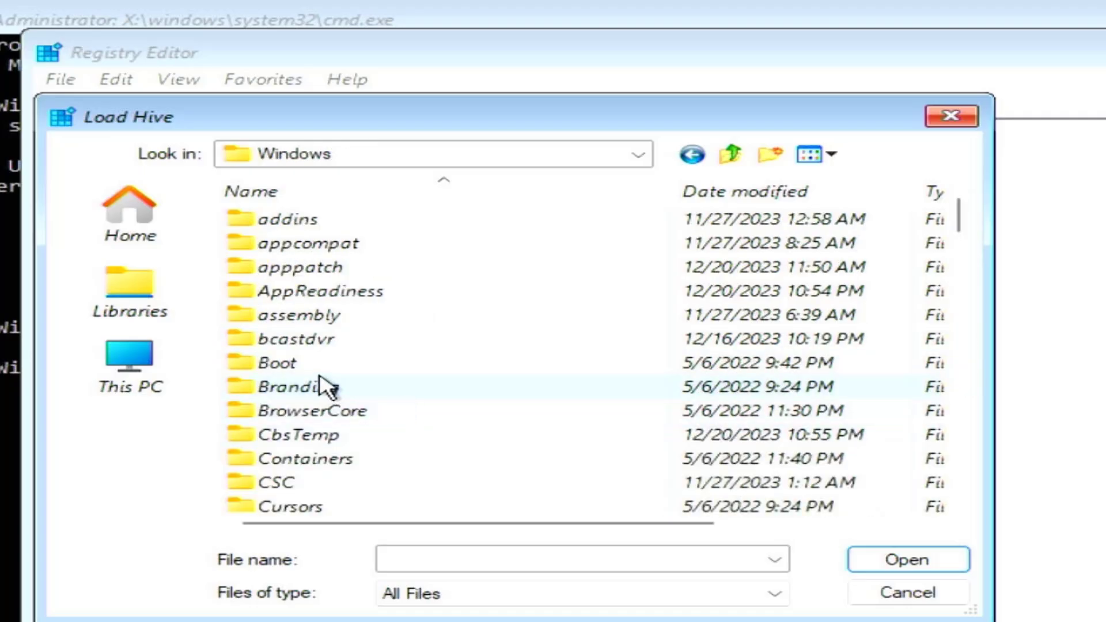
Step: Go into System32\config and choose the SOFTWARE hive file
{"action": "scroll", "coordinate": [357, 426], "scroll_direction": "down", "scroll_amount": 1}
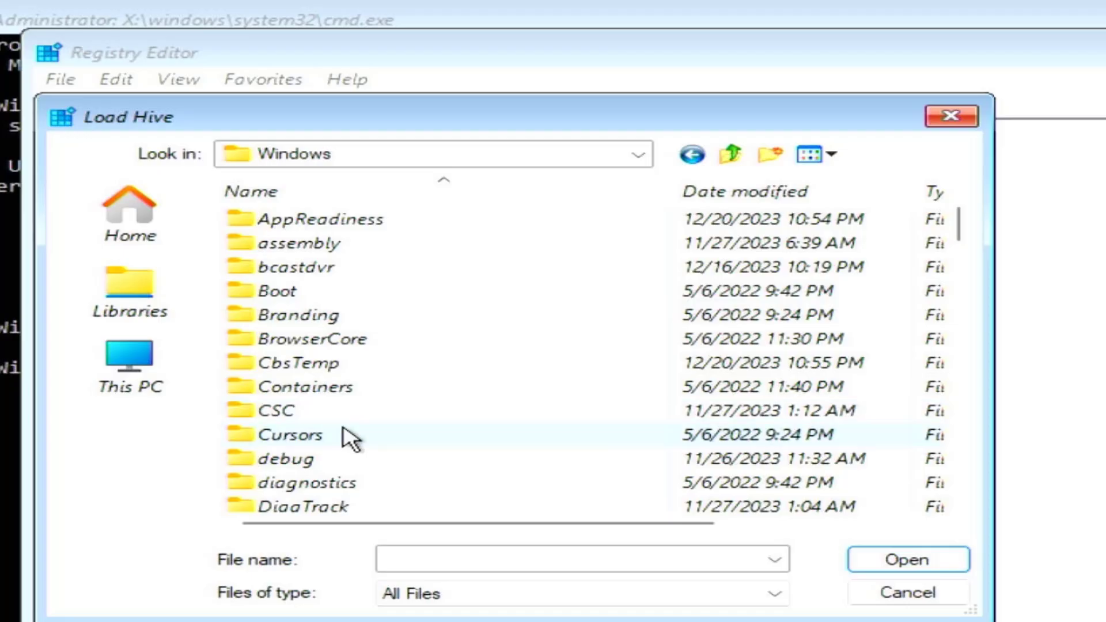
{"action": "scroll", "coordinate": [345, 435], "scroll_direction": "down", "scroll_amount": 3}
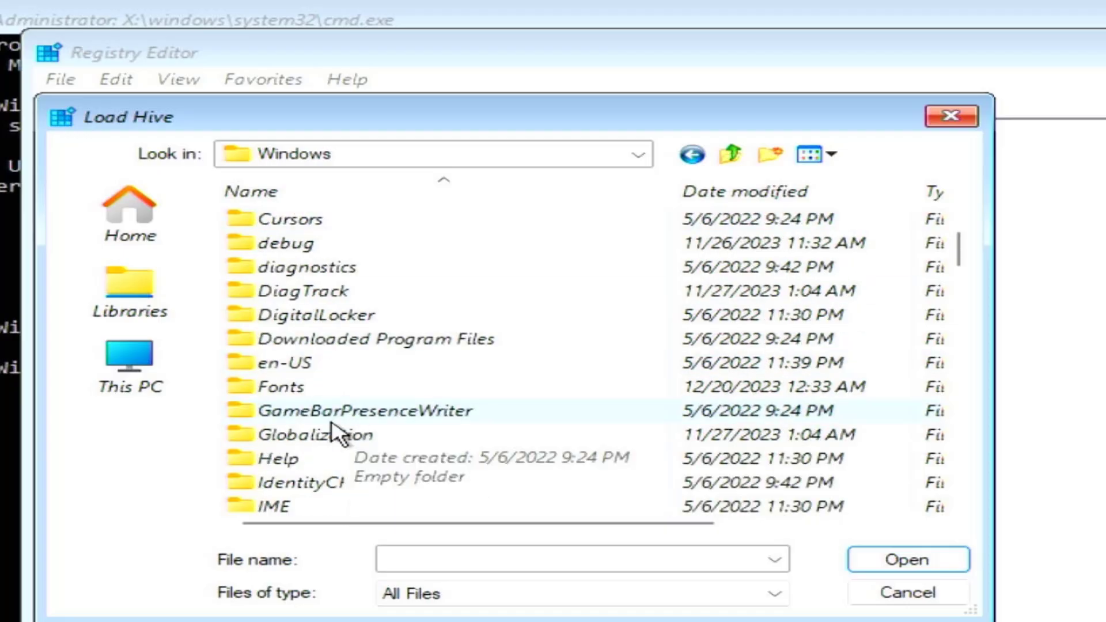
{"action": "scroll", "coordinate": [340, 424], "scroll_direction": "down", "scroll_amount": 6}
{"action": "scroll", "coordinate": [336, 424], "scroll_direction": "down", "scroll_amount": 8}
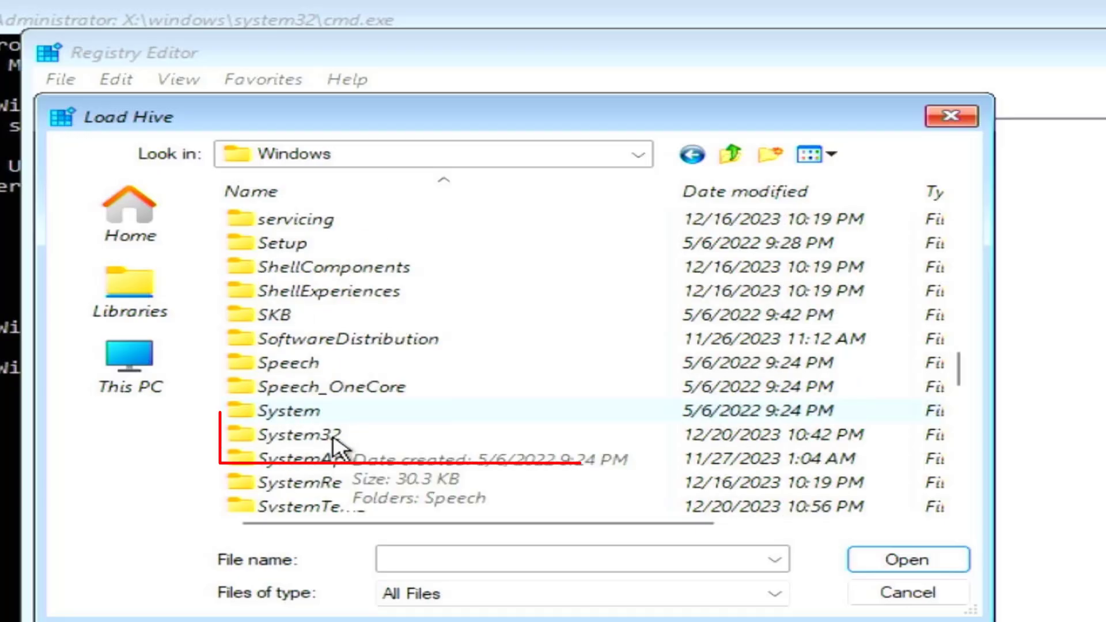
{"action": "left_click", "coordinate": [252, 438]}
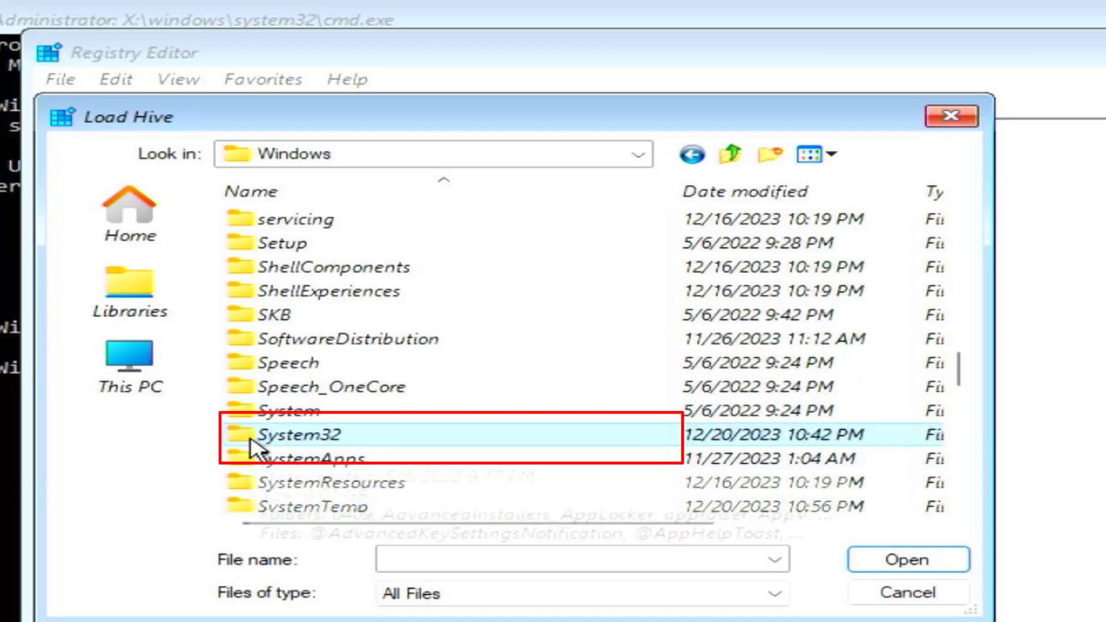
{"action": "double_click", "coordinate": [252, 438]}
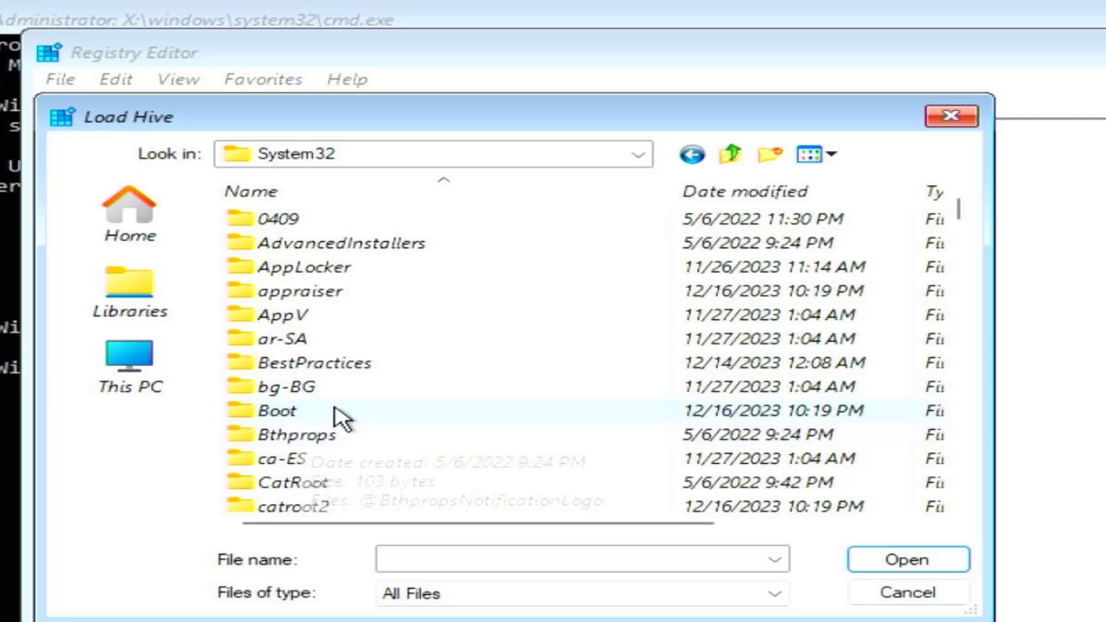
{"action": "scroll", "coordinate": [321, 478], "scroll_direction": "down", "scroll_amount": 2}
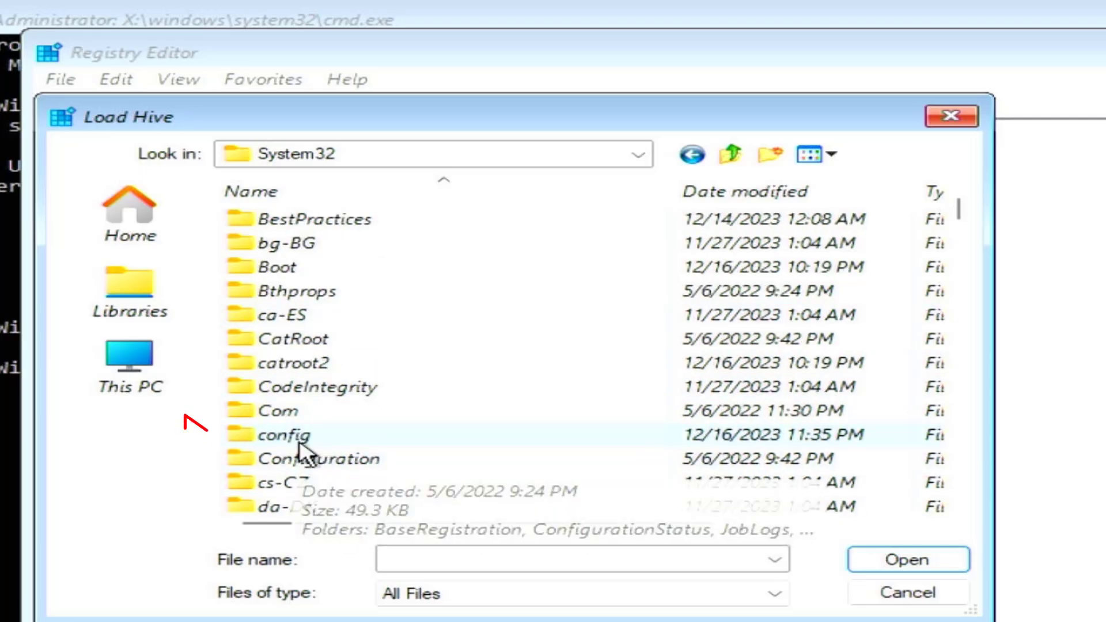
{"action": "left_click", "coordinate": [333, 438]}
{"action": "double_click", "coordinate": [333, 438]}
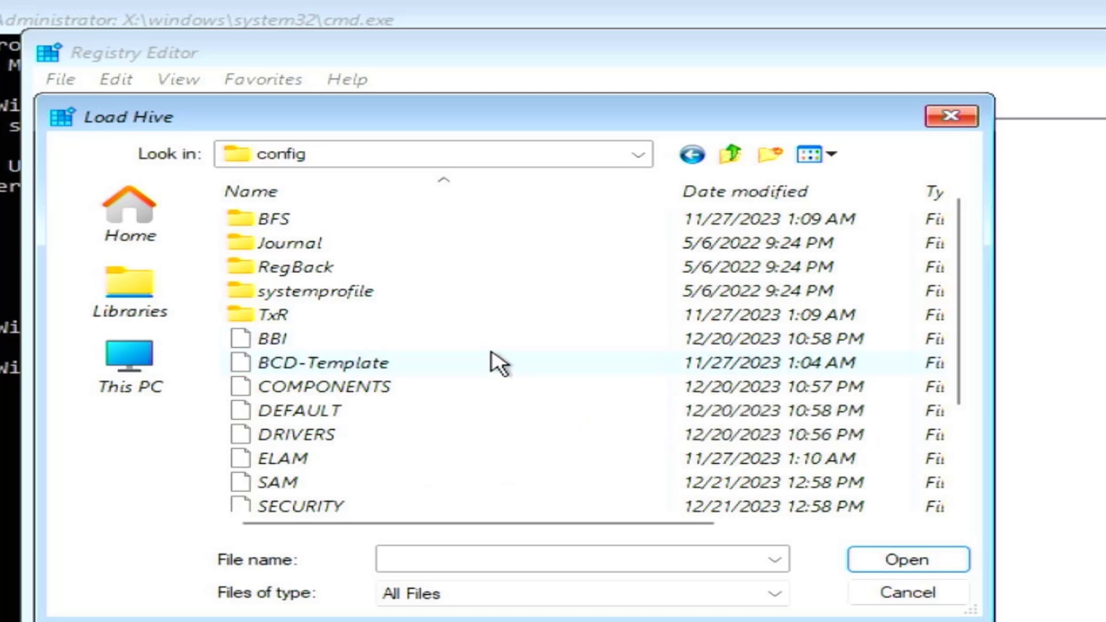
{"action": "scroll", "coordinate": [464, 354], "scroll_direction": "down", "scroll_amount": 1}
{"action": "scroll", "coordinate": [464, 358], "scroll_direction": "down", "scroll_amount": 1}
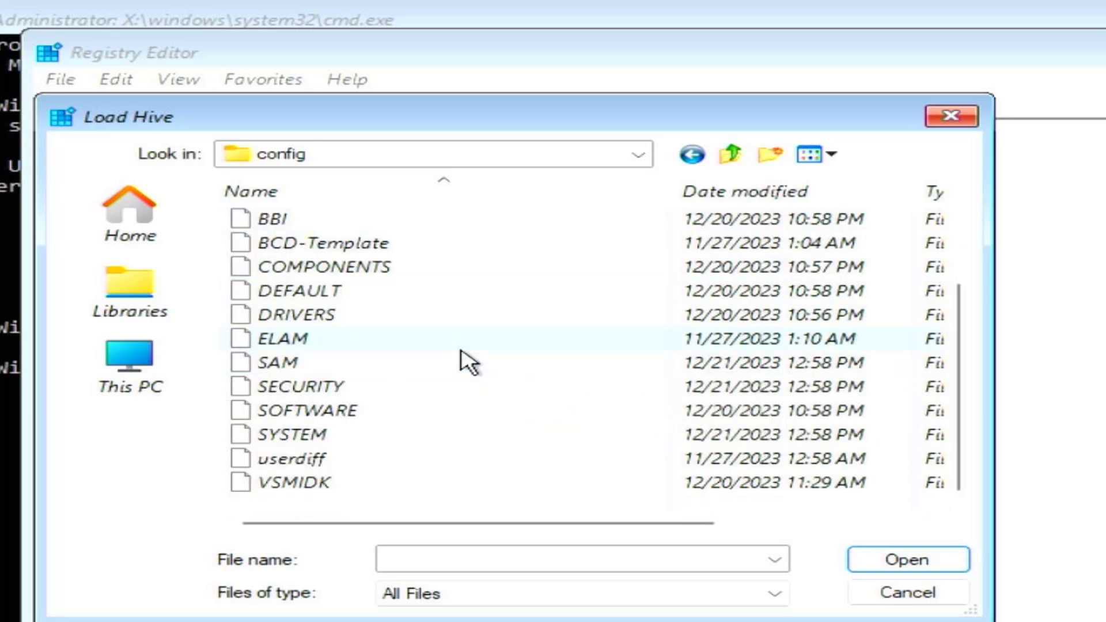
{"action": "left_click", "coordinate": [293, 411]}
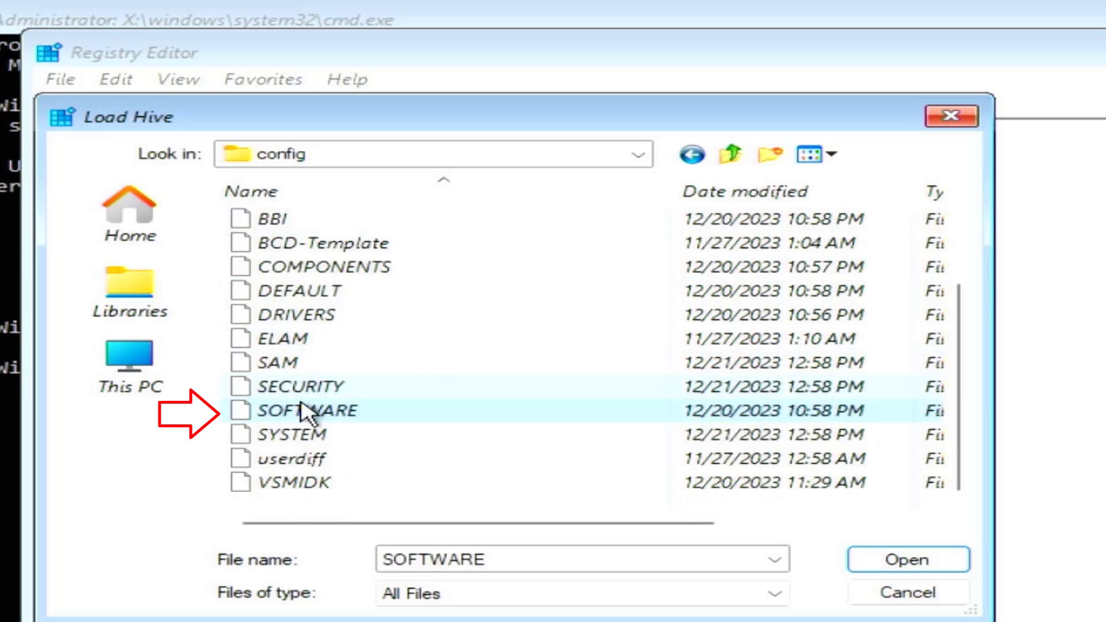
{"action": "double_click", "coordinate": [366, 414]}
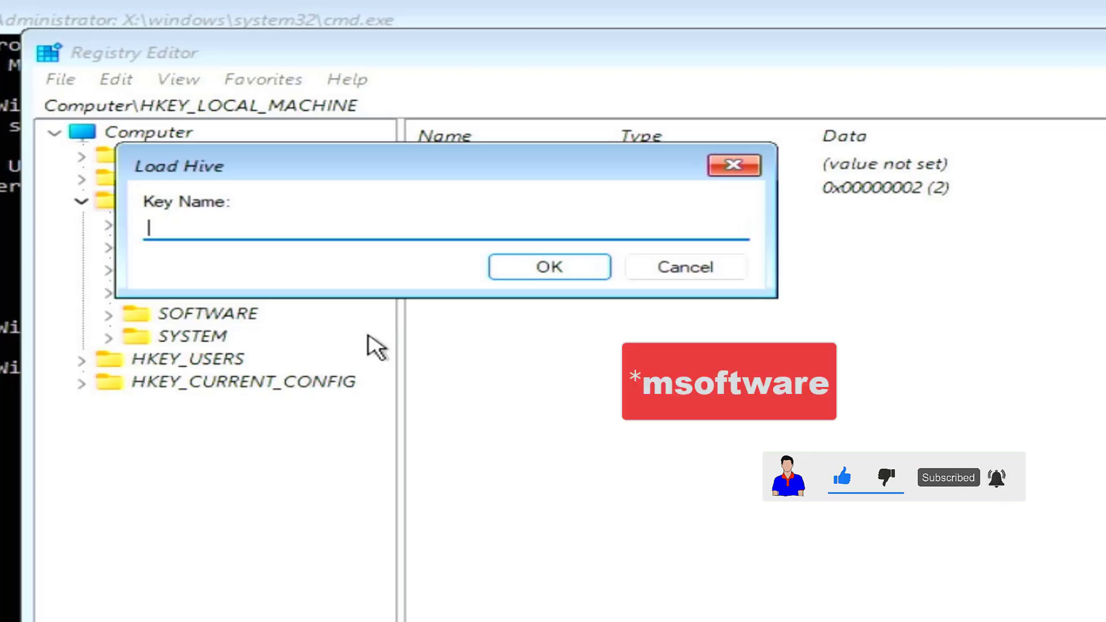
Step: Name the hive 'msoftwere', load it, and expand it under HKEY_LOCAL_MACHINE
{"action": "type", "text": "mso"}
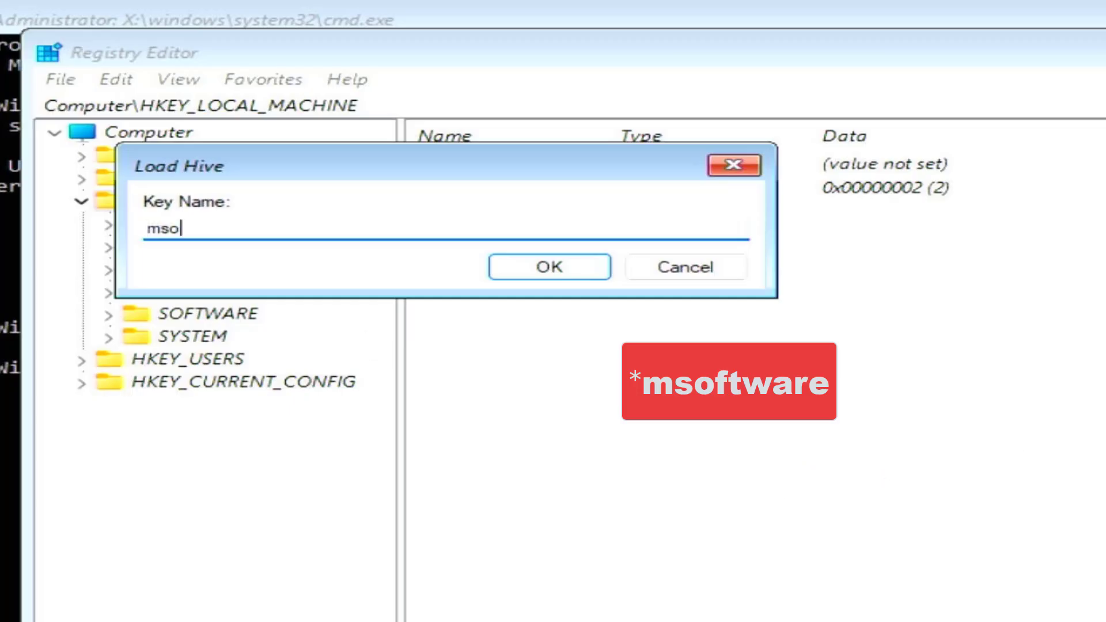
{"action": "type", "text": "ftwere"}
{"action": "key", "text": "Return"}
{"action": "key", "text": "Left"}
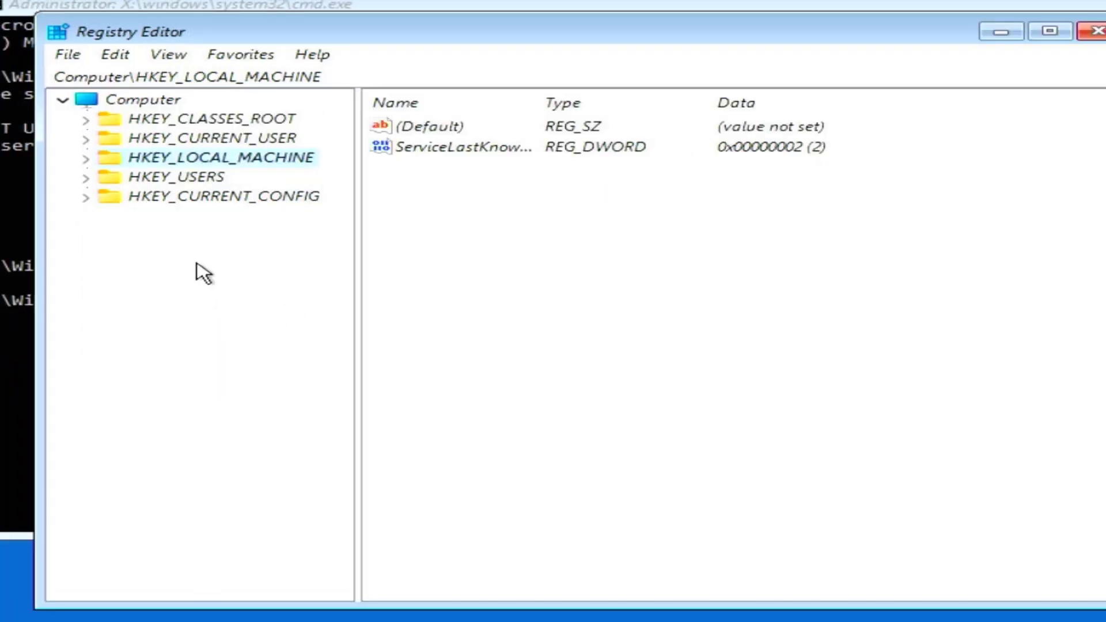
{"action": "double_click", "coordinate": [195, 159]}
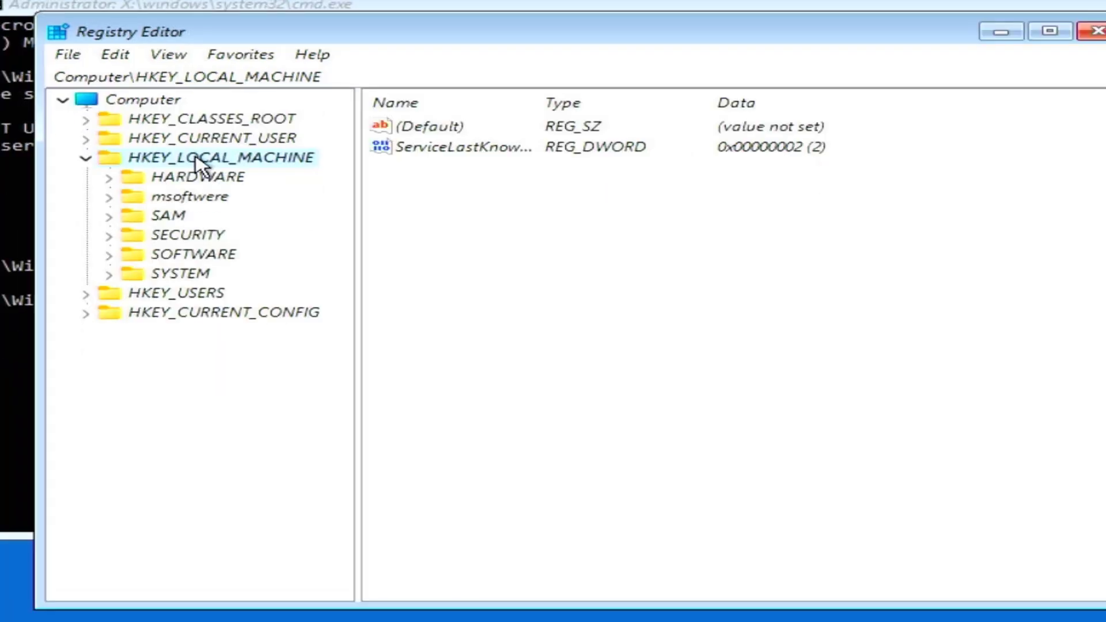
{"action": "double_click", "coordinate": [214, 199]}
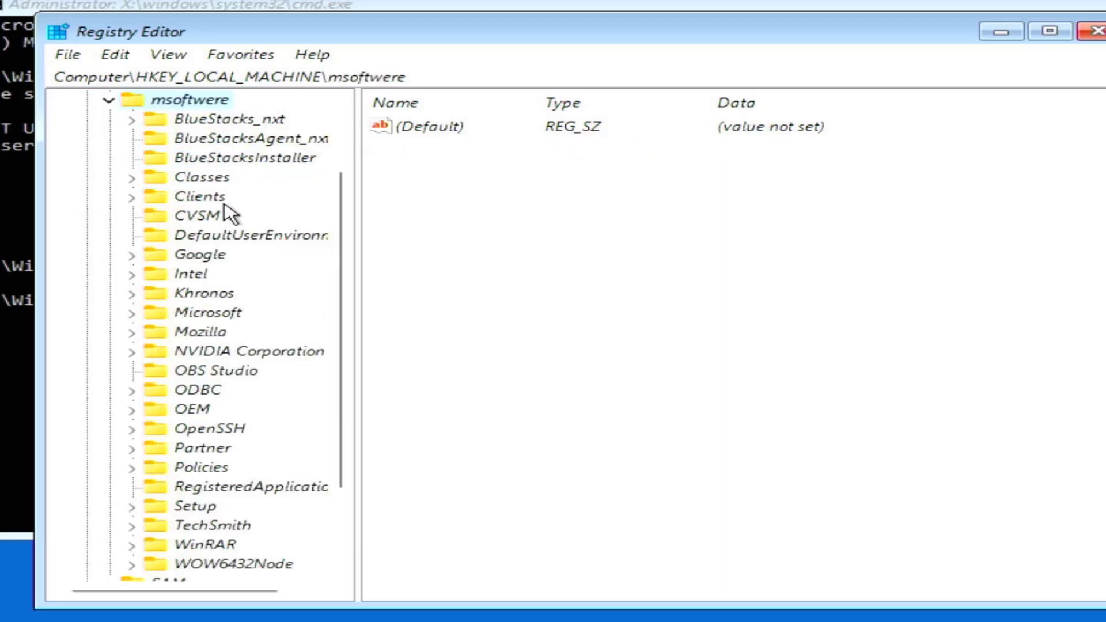
Step: Expand msoftwere's Microsoft, Windows NT and CurrentVersion keys
{"action": "double_click", "coordinate": [241, 312]}
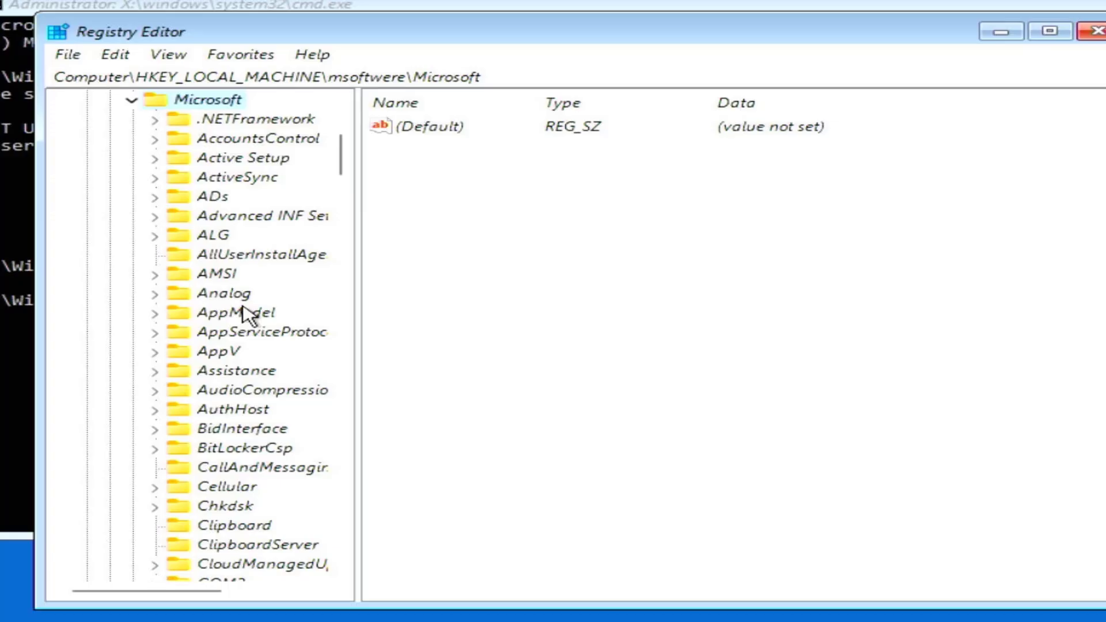
{"action": "scroll", "coordinate": [242, 314], "scroll_direction": "down", "scroll_amount": 20}
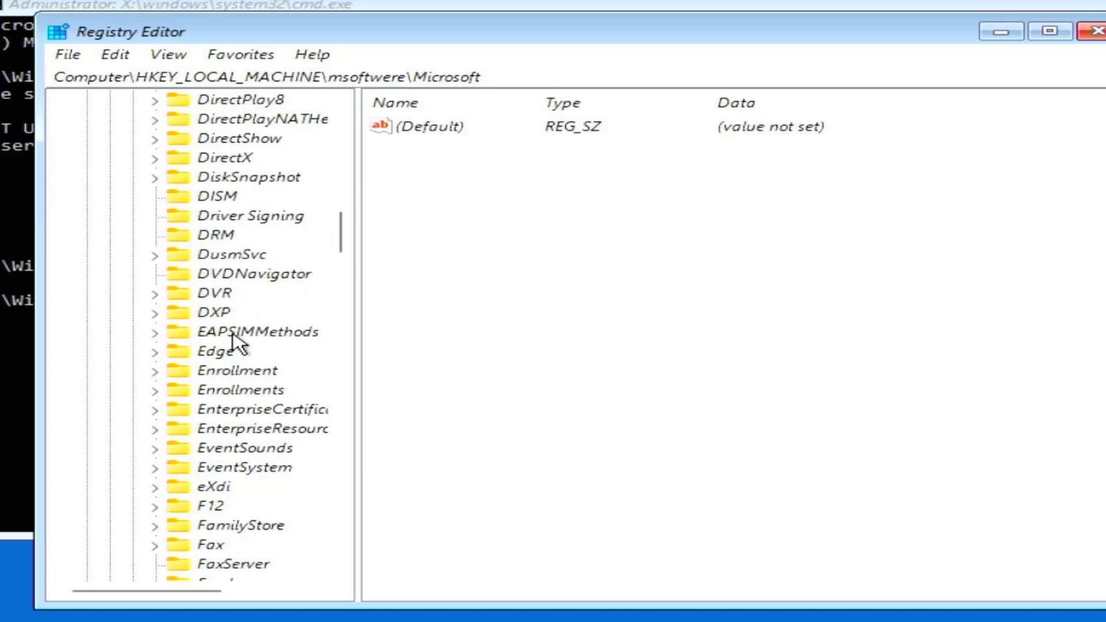
{"action": "scroll", "coordinate": [239, 350], "scroll_direction": "down", "scroll_amount": 5}
{"action": "scroll", "coordinate": [236, 357], "scroll_direction": "down", "scroll_amount": 20}
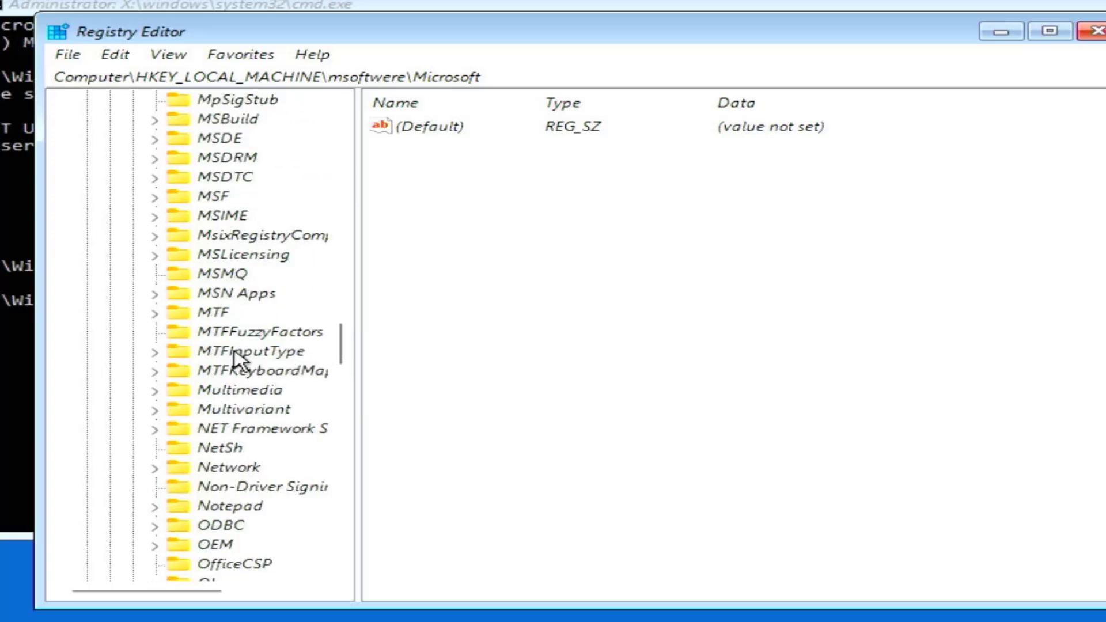
{"action": "scroll", "coordinate": [239, 377], "scroll_direction": "down", "scroll_amount": 17}
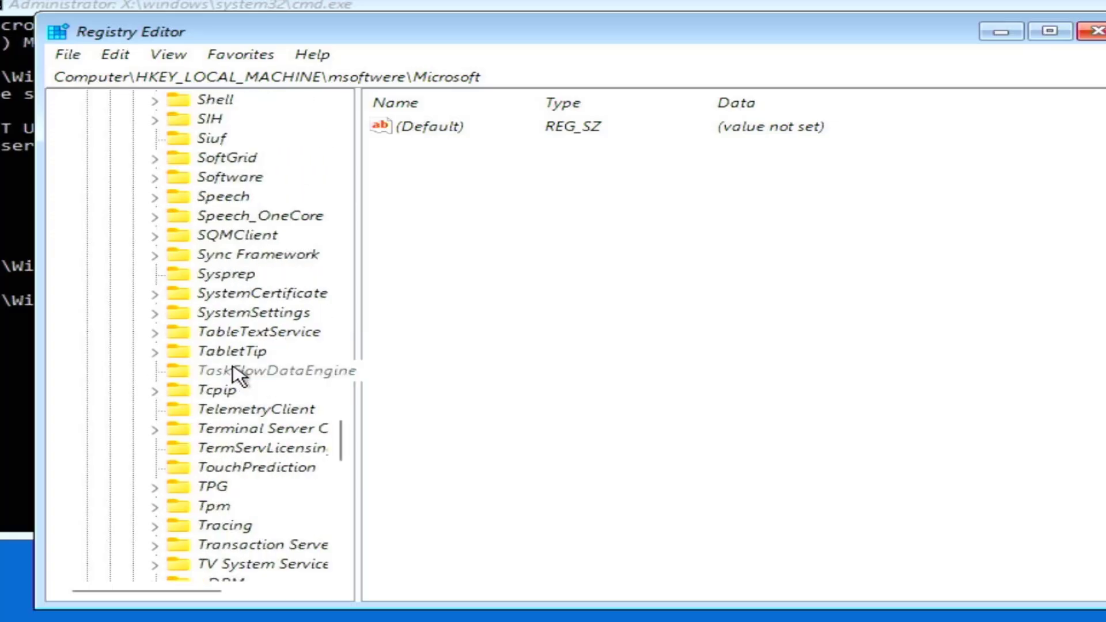
{"action": "scroll", "coordinate": [237, 373], "scroll_direction": "up", "scroll_amount": 1}
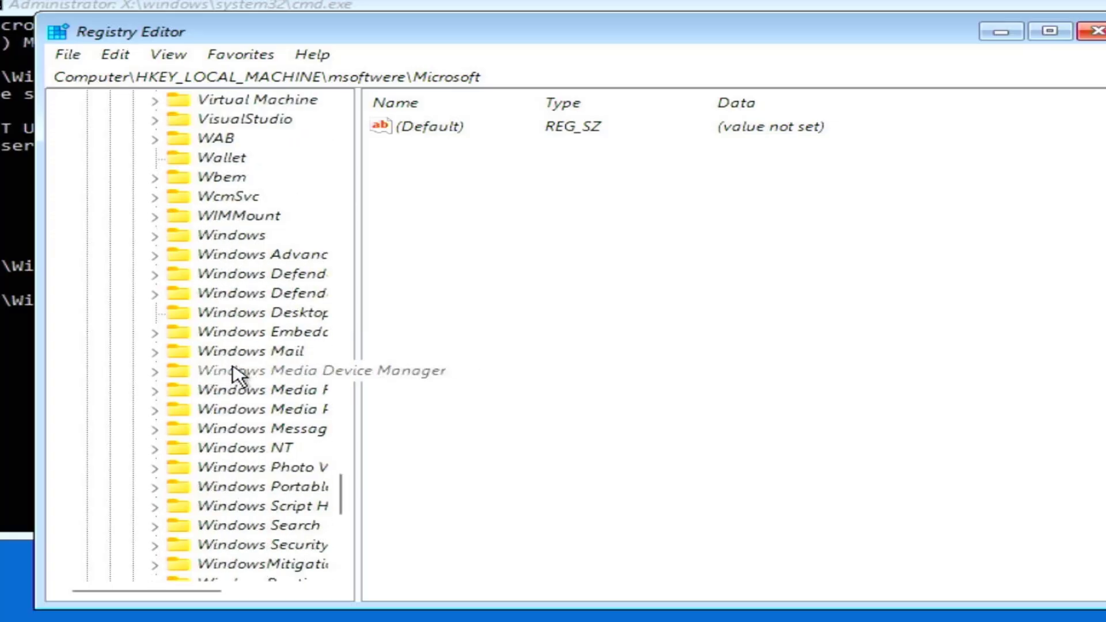
{"action": "scroll", "coordinate": [239, 371], "scroll_direction": "down", "scroll_amount": 2}
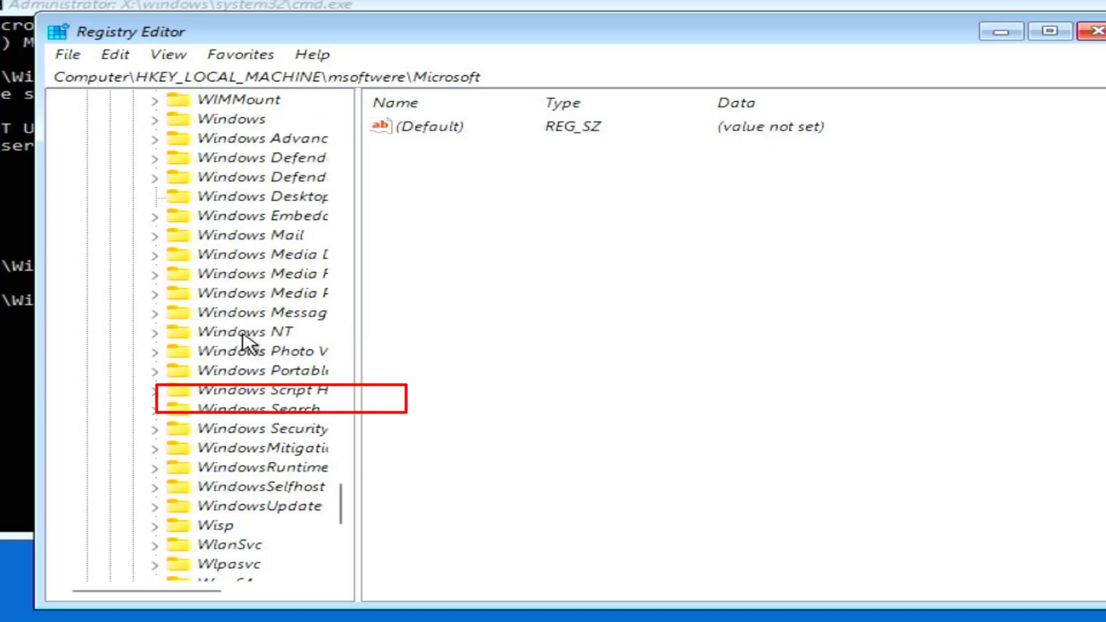
{"action": "double_click", "coordinate": [281, 333]}
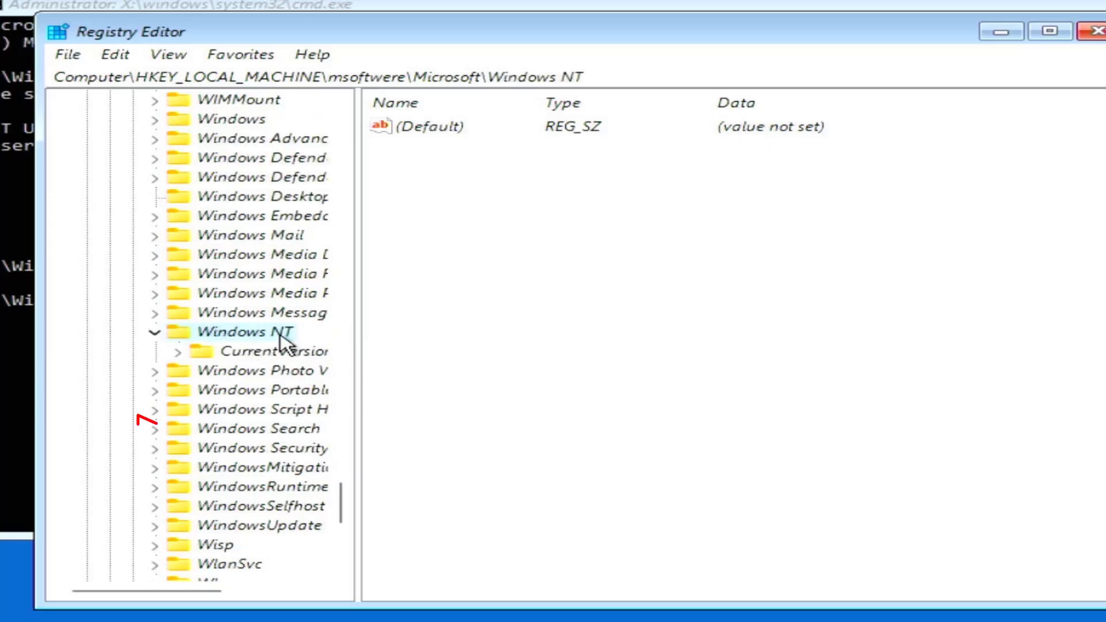
{"action": "double_click", "coordinate": [226, 353]}
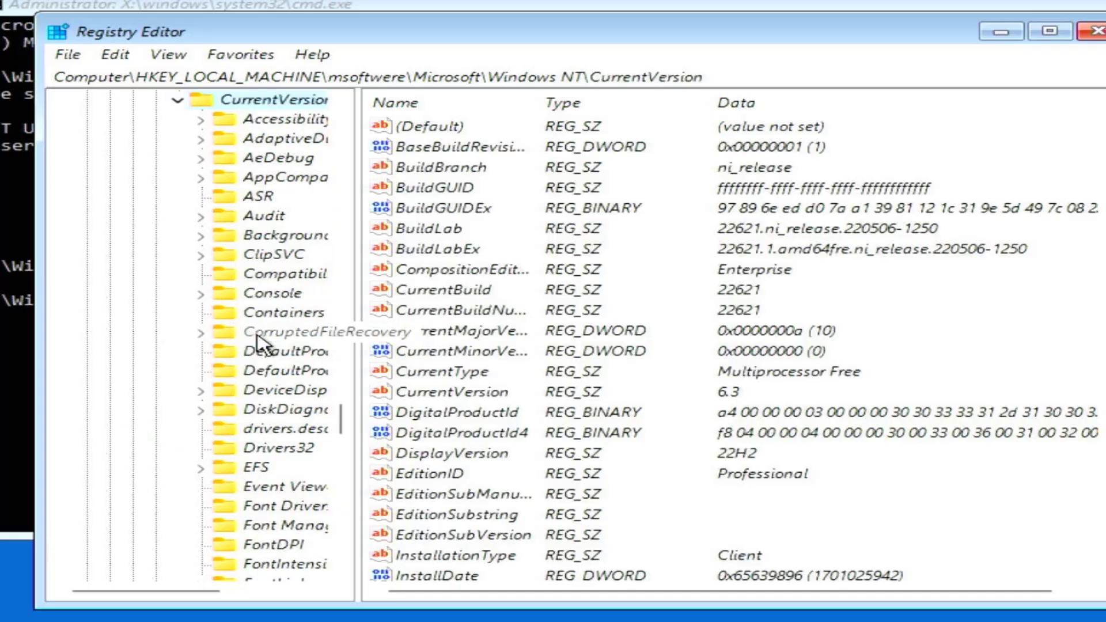
Step: Widen the key tree, expand PasswordLess and select its Device subkey
{"action": "scroll", "coordinate": [290, 315], "scroll_direction": "down", "scroll_amount": 13}
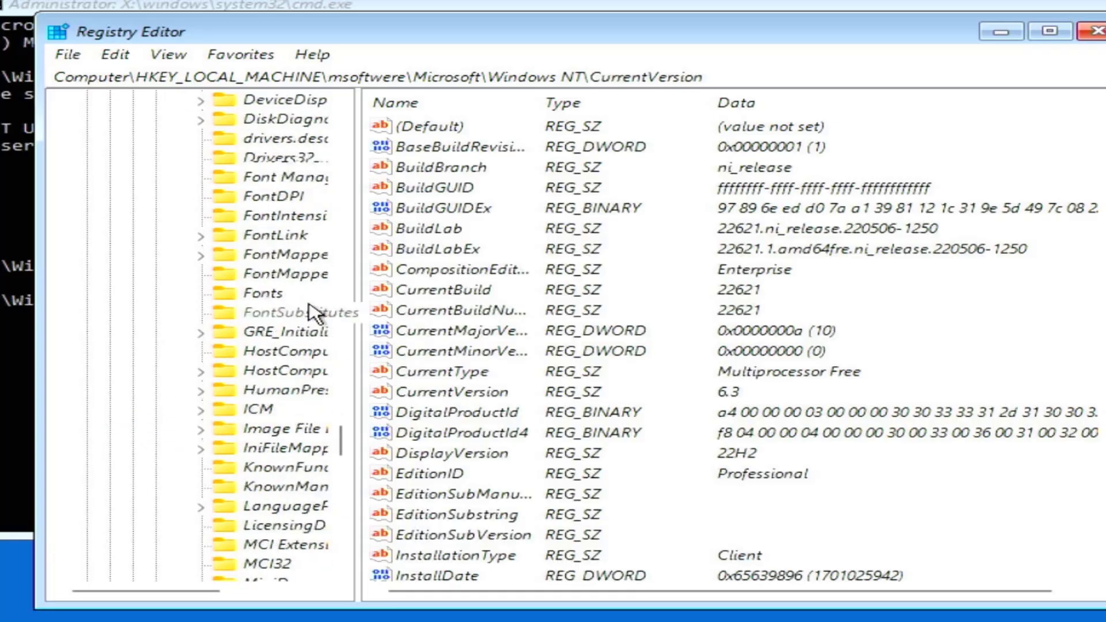
{"action": "scroll", "coordinate": [346, 395], "scroll_direction": "down", "scroll_amount": 2}
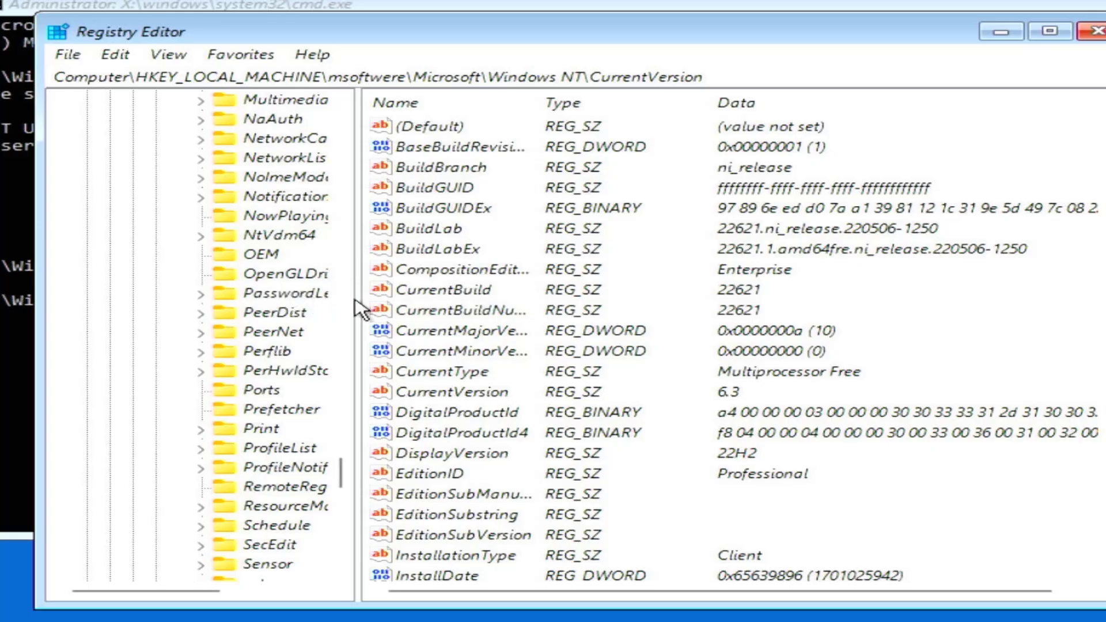
{"action": "left_click_drag", "start_coordinate": [360, 298], "coordinate": [415, 298]}
{"action": "left_click", "coordinate": [318, 294]}
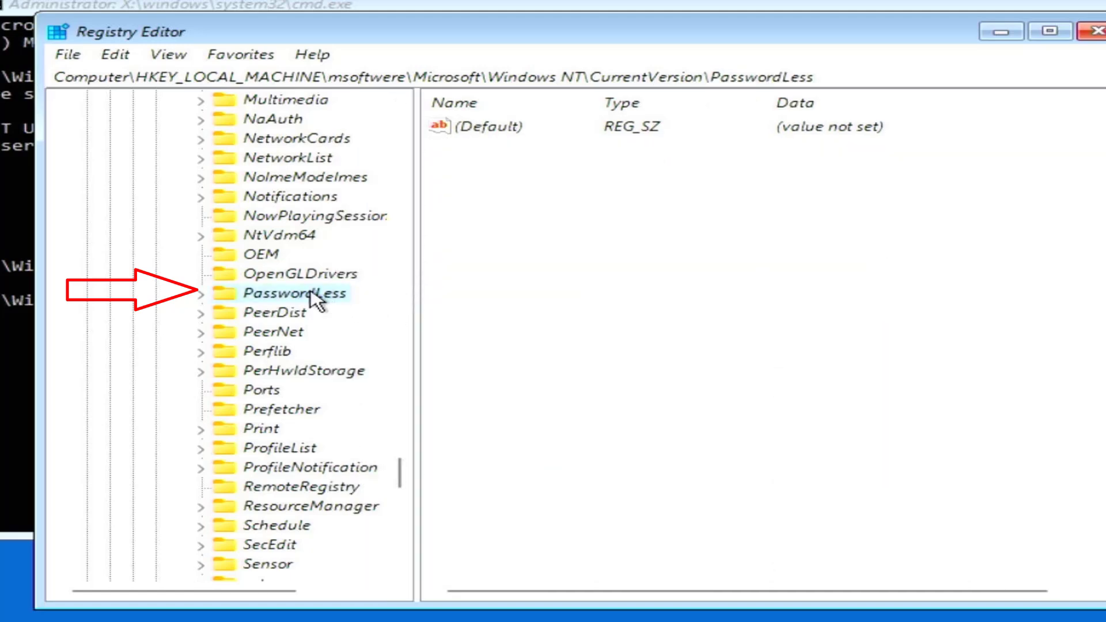
{"action": "double_click", "coordinate": [314, 297]}
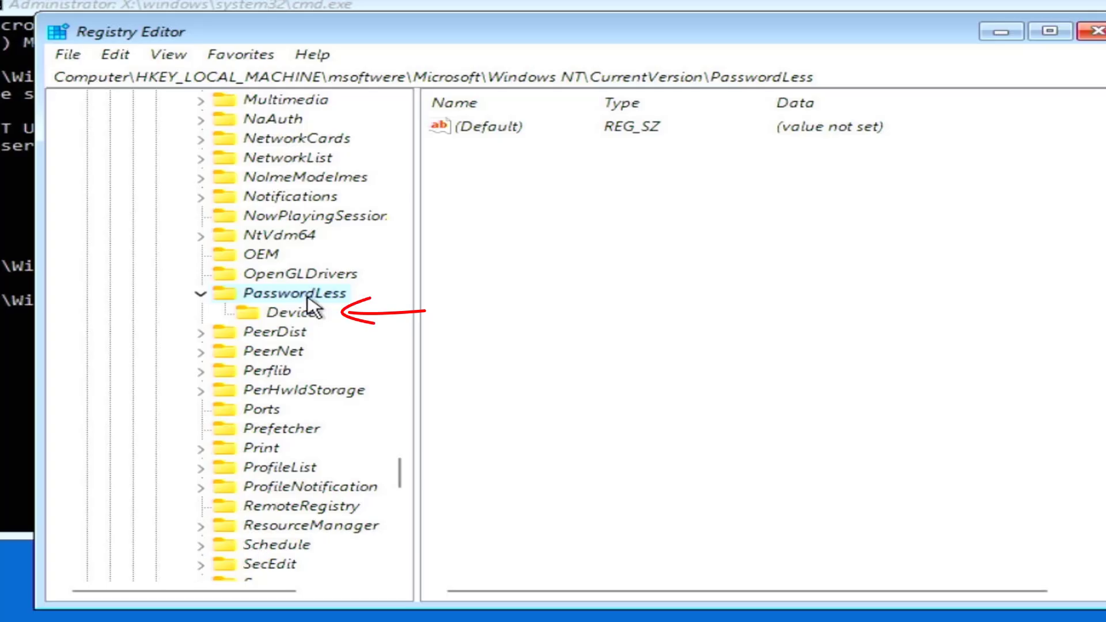
{"action": "right_click", "coordinate": [307, 298]}
{"action": "double_click", "coordinate": [297, 301]}
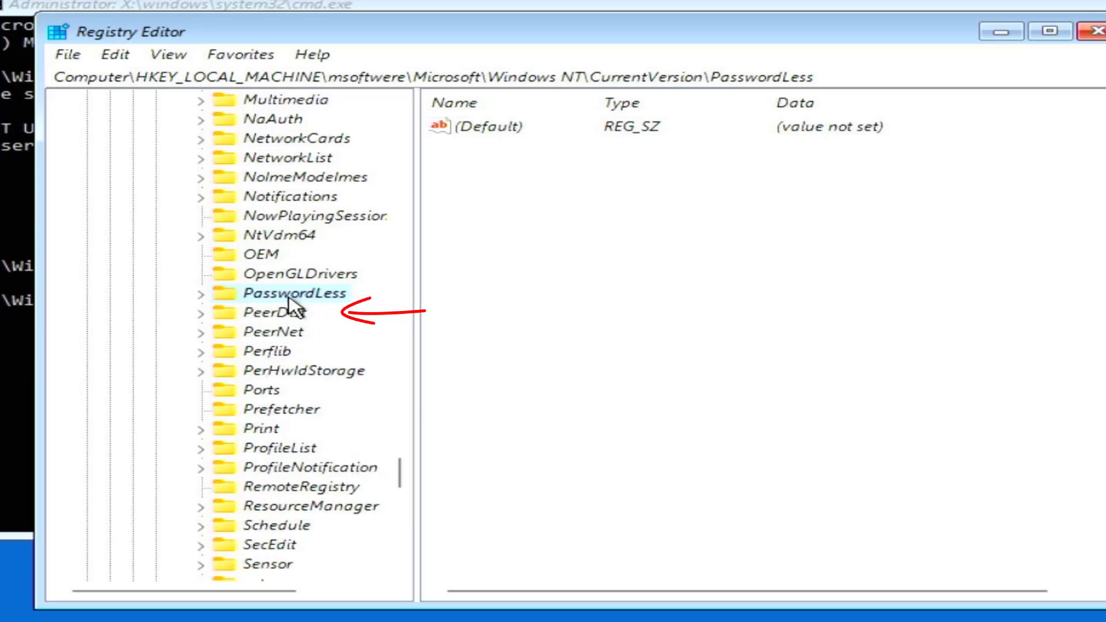
{"action": "double_click", "coordinate": [290, 297]}
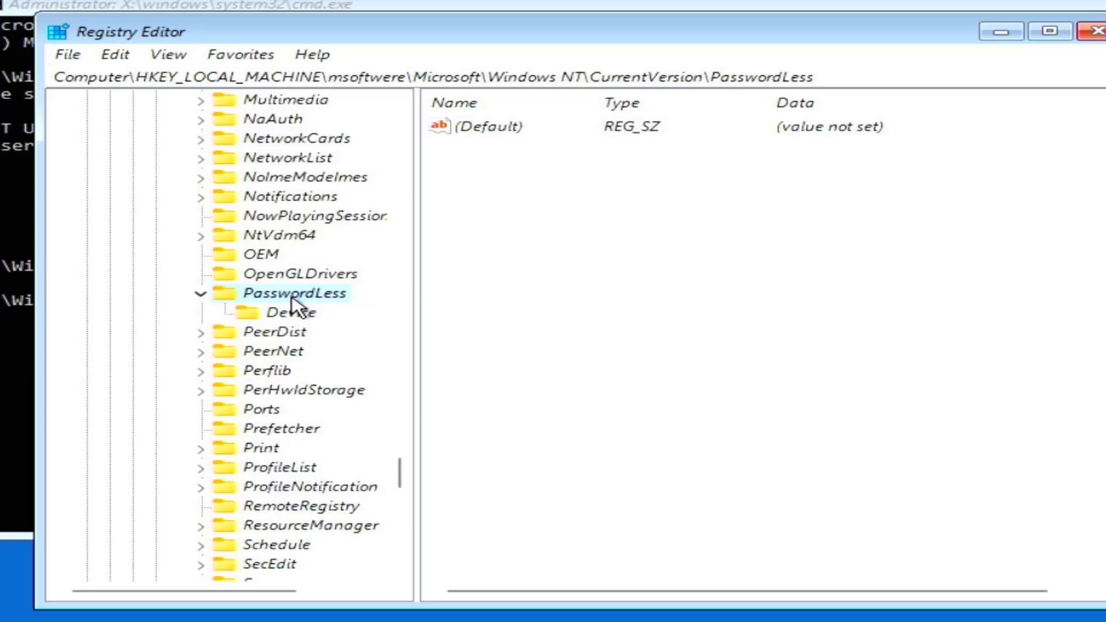
{"action": "left_click", "coordinate": [292, 313]}
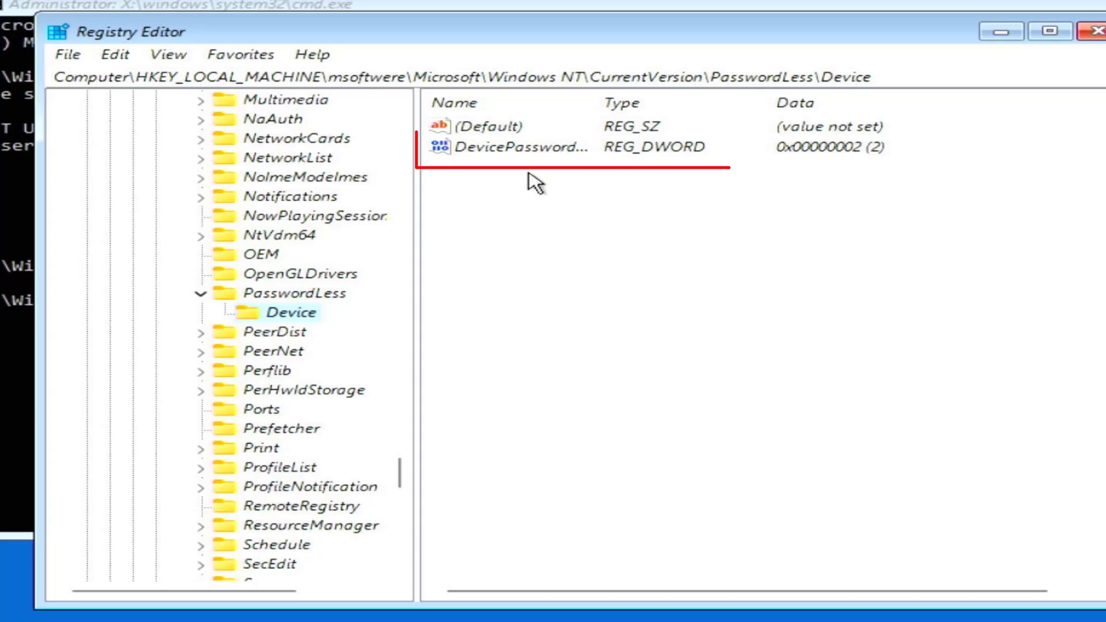
Step: Edit DevicePasswordLessBuildVersion, replacing its value data 2 with 0
{"action": "left_click", "coordinate": [535, 151]}
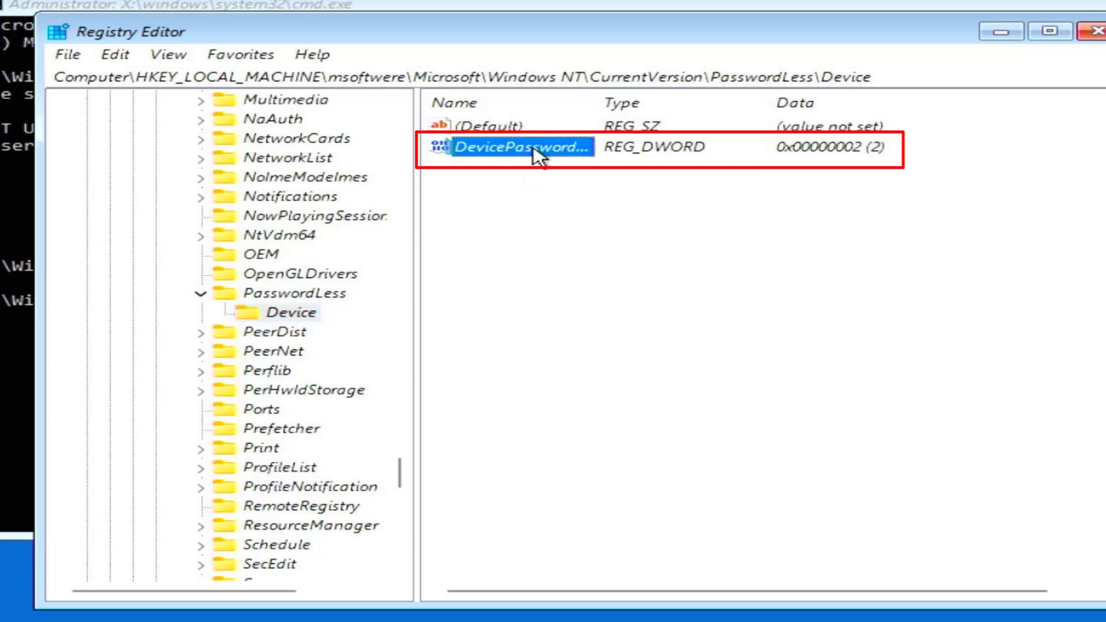
{"action": "left_click", "coordinate": [625, 151]}
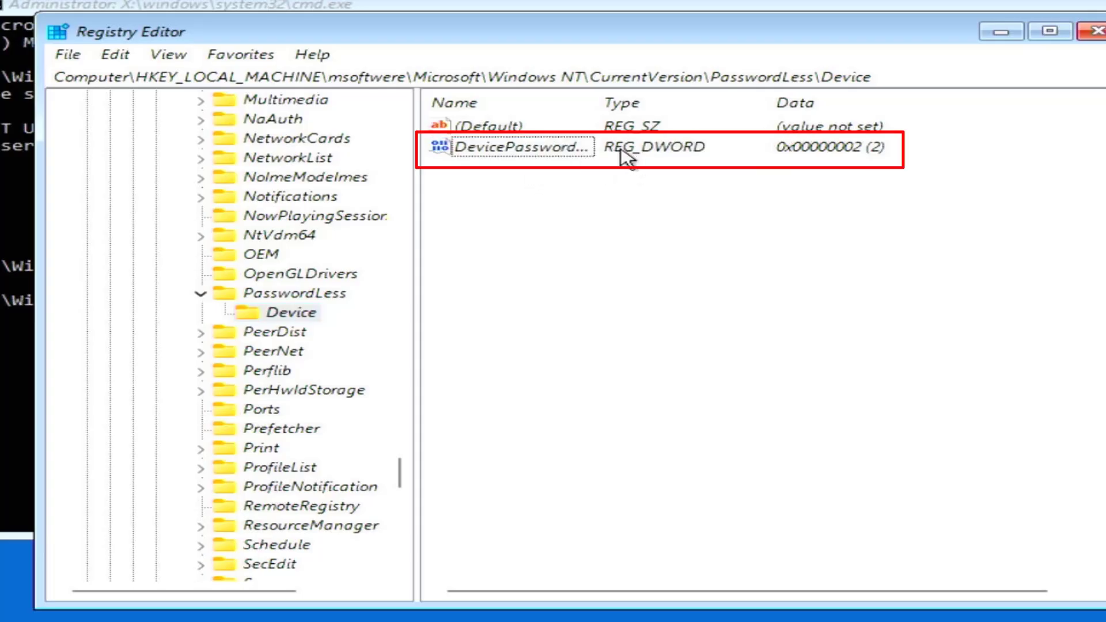
{"action": "left_click", "coordinate": [582, 146]}
{"action": "double_click", "coordinate": [582, 146]}
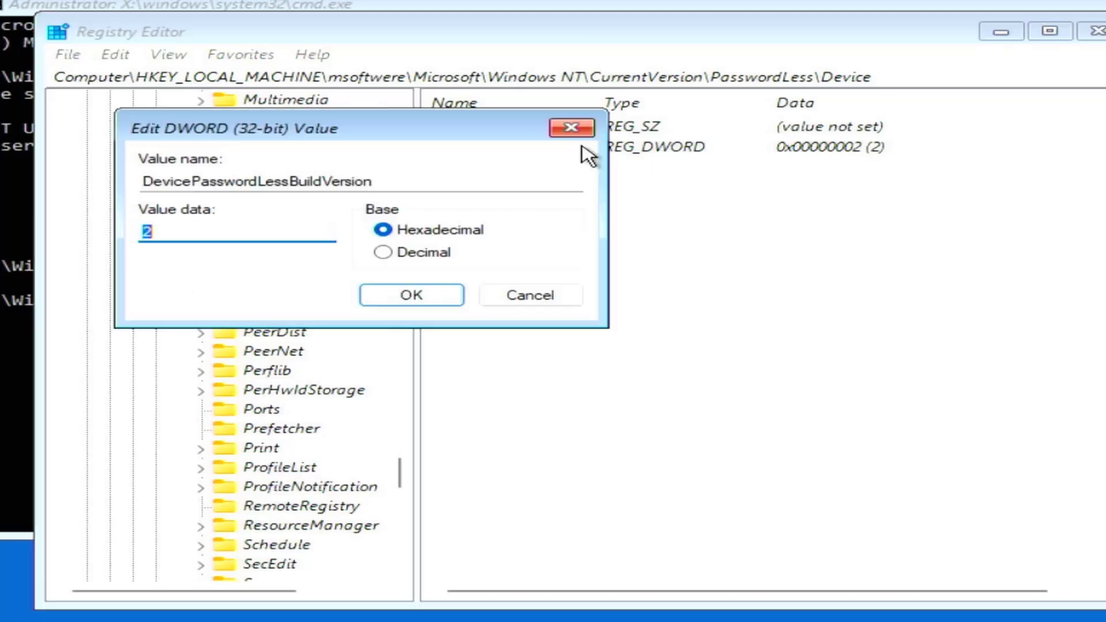
{"action": "left_click", "coordinate": [241, 233]}
{"action": "key", "text": "BackSpace"}
{"action": "type", "text": "0"}
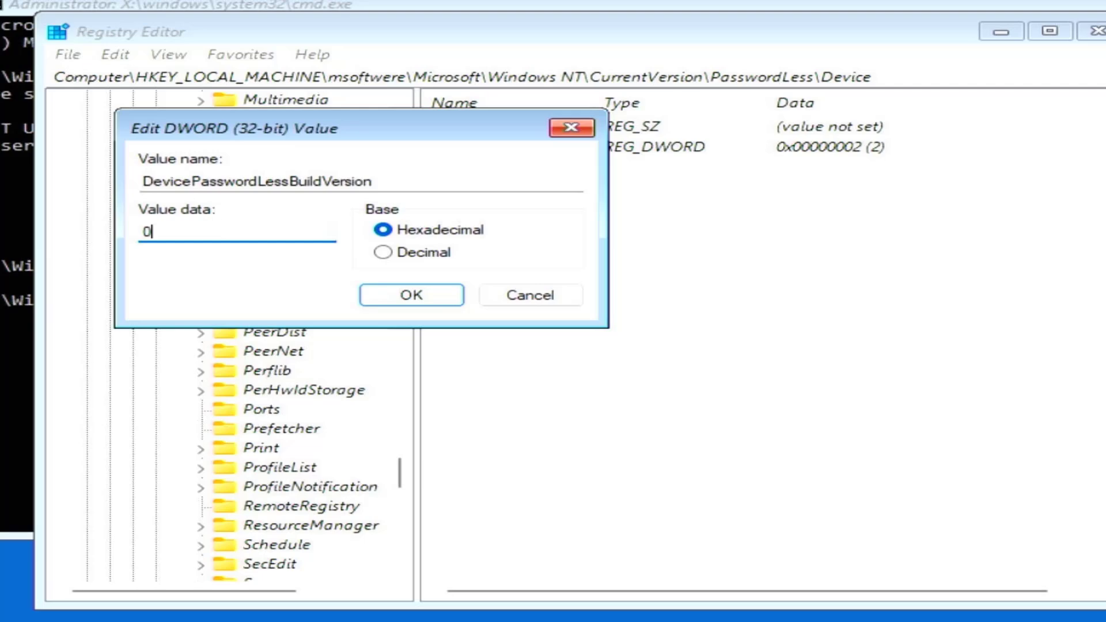
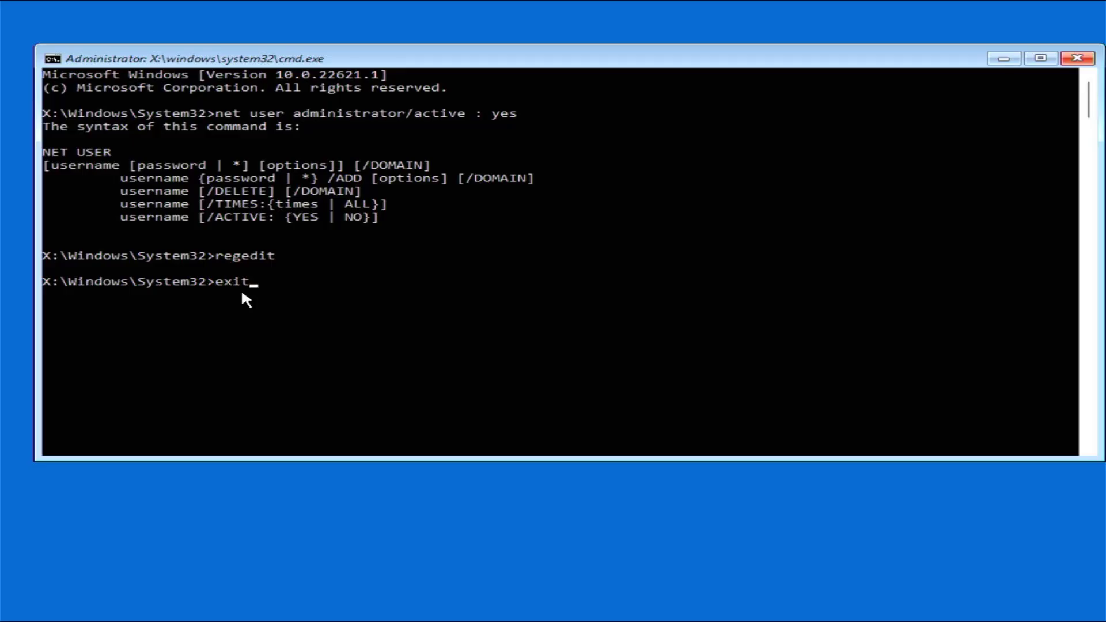
Step: Run the exit command to leave the recovery Command Prompt and return to 'Choose an option'
{"action": "key", "text": "Return"}
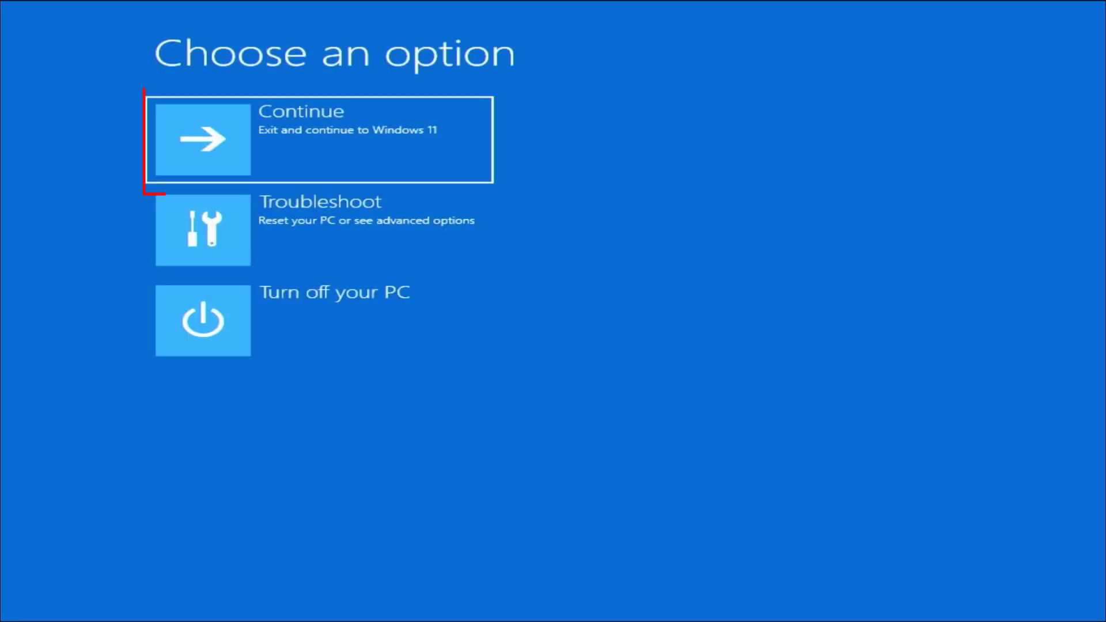
Step: Choose Continue to exit recovery and boot into Windows 11
{"action": "key", "text": "Return"}
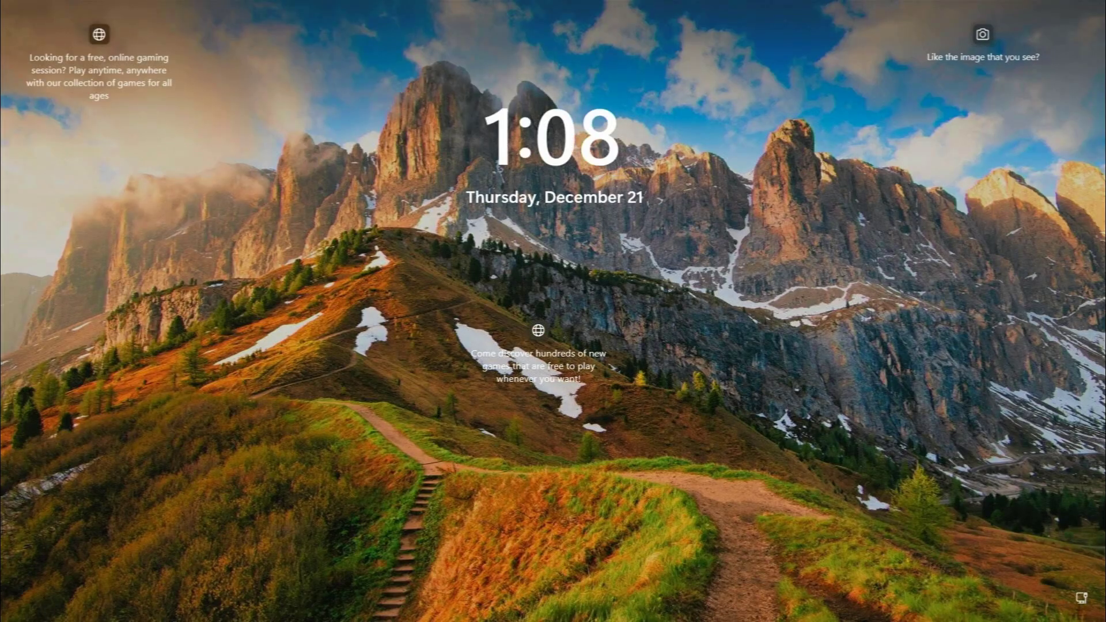
Step: Dismiss the Windows 11 lock screen to show the Password box
{"action": "key", "text": "Return"}
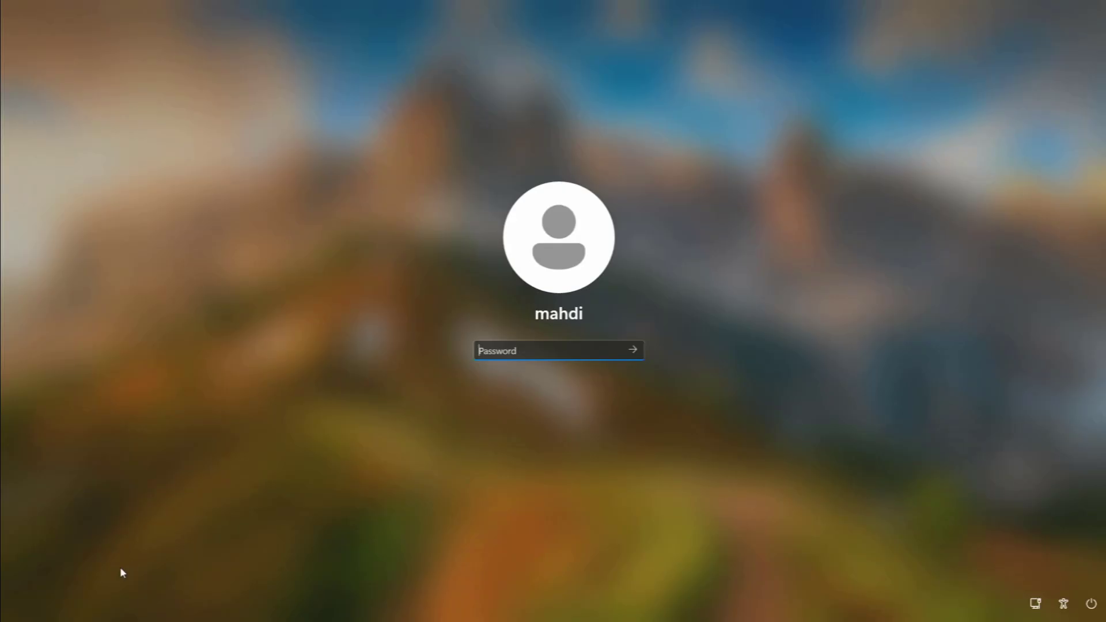
Step: Enter the account password and sign in to the Windows 11 desktop
{"action": "type", "text": "*****"}
{"action": "key", "text": "Return"}
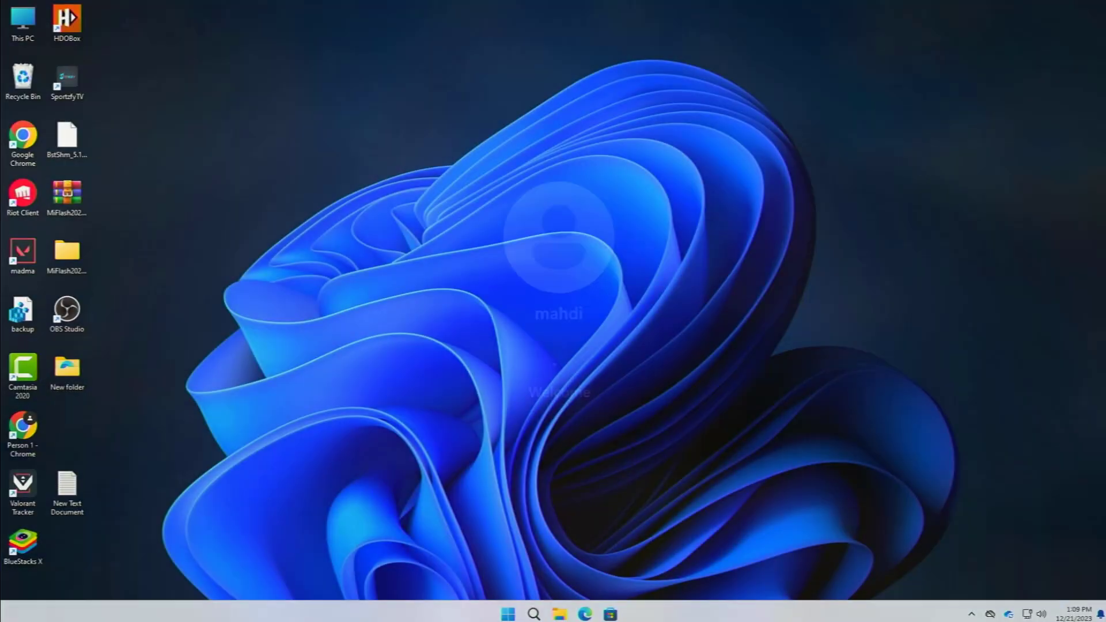